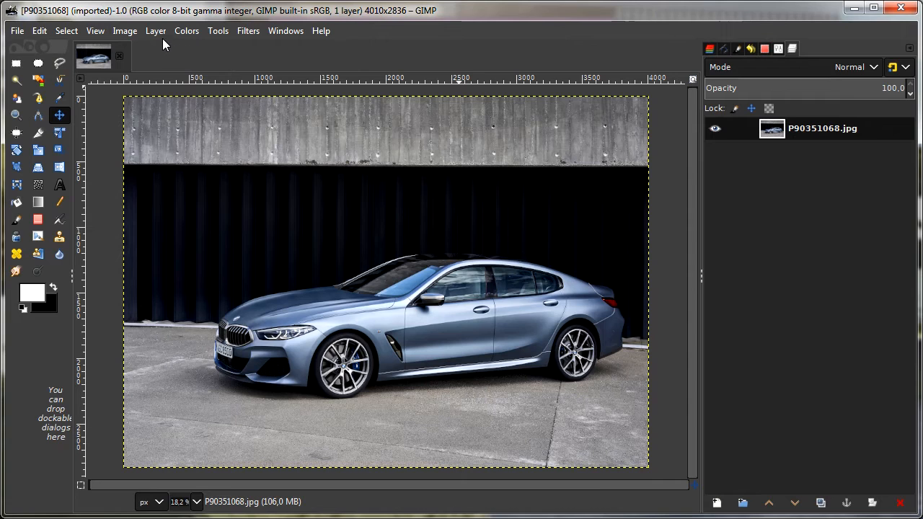
Step: Add an alpha channel to the P90351068.jpg layer
{"action": "left_click", "coordinate": [156, 30]}
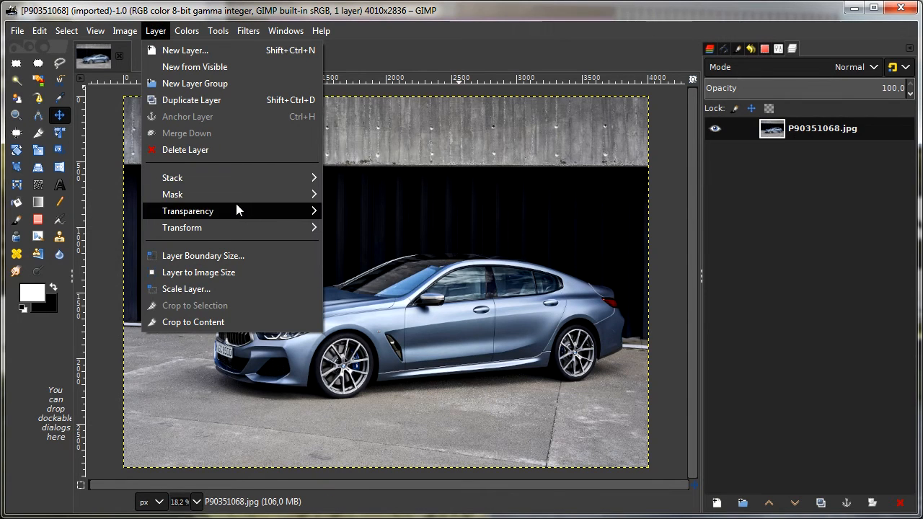
{"action": "mouse_move", "coordinate": [236, 206]}
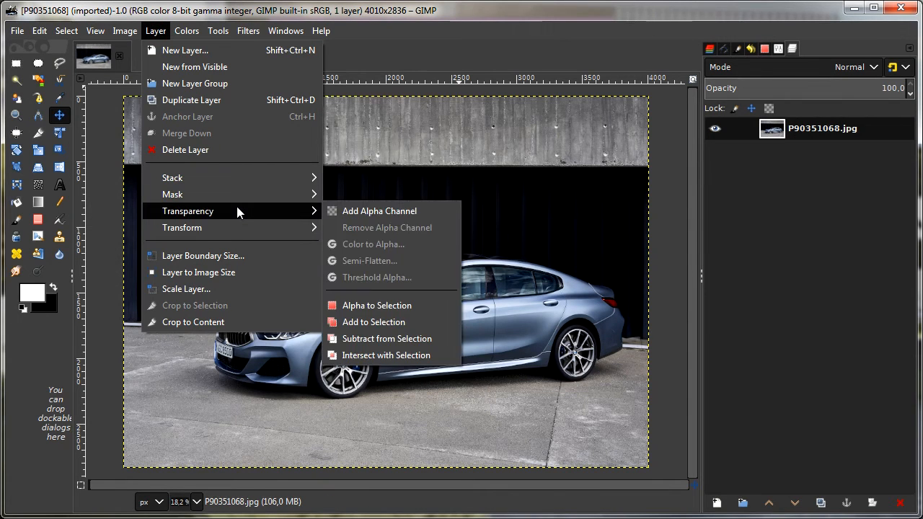
{"action": "left_click", "coordinate": [419, 213]}
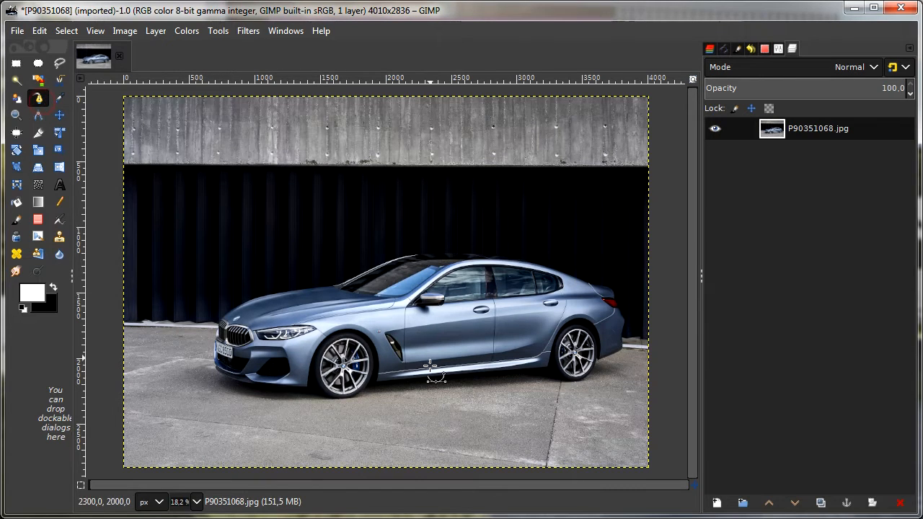
Step: Start a path with the Paths tool on the lower sill edge and run it forward to the front tyre
{"action": "scroll", "coordinate": [437, 368], "scroll_direction": "up", "scroll_amount": 5}
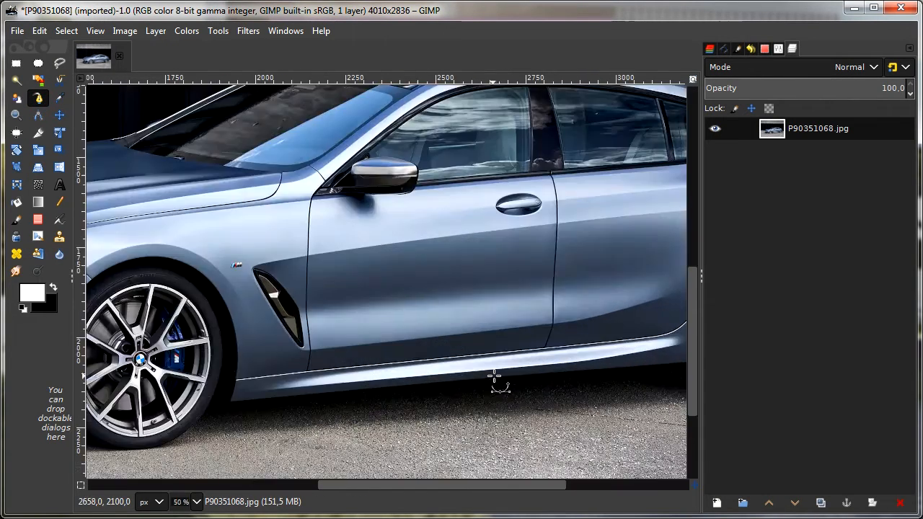
{"action": "scroll", "coordinate": [497, 375], "scroll_direction": "up", "scroll_amount": 1}
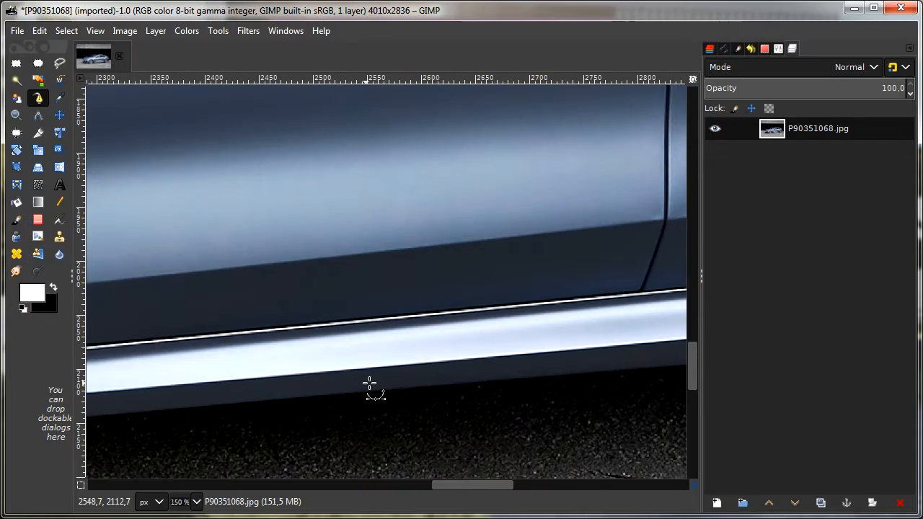
{"action": "left_click_drag", "start_coordinate": [371, 381], "coordinate": [432, 343]}
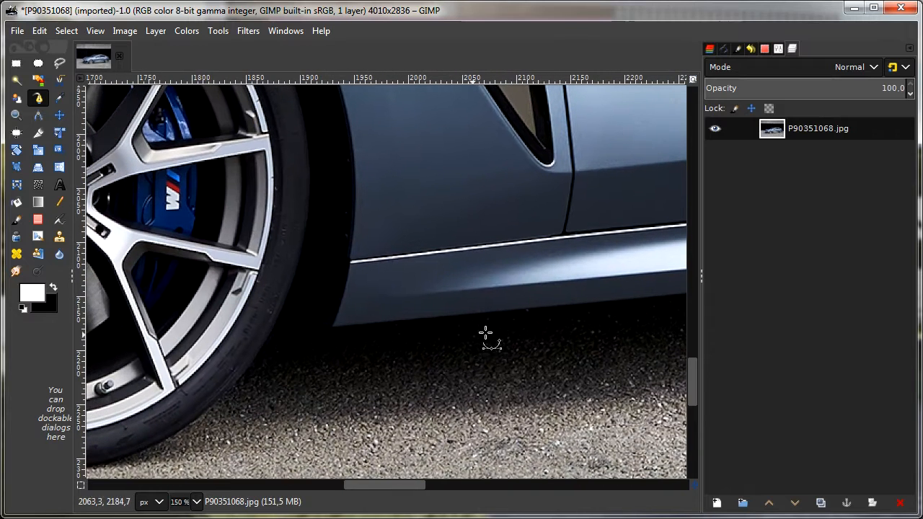
{"action": "left_click", "coordinate": [555, 307]}
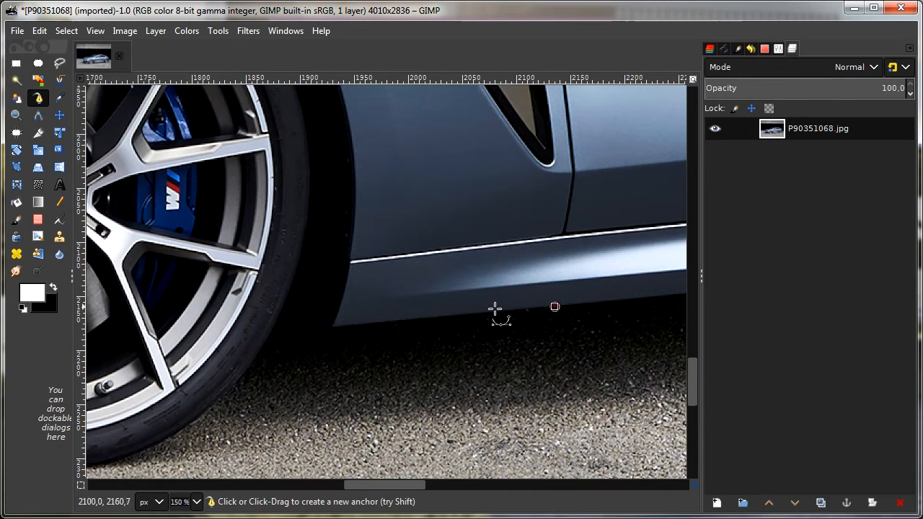
{"action": "left_click", "coordinate": [332, 327]}
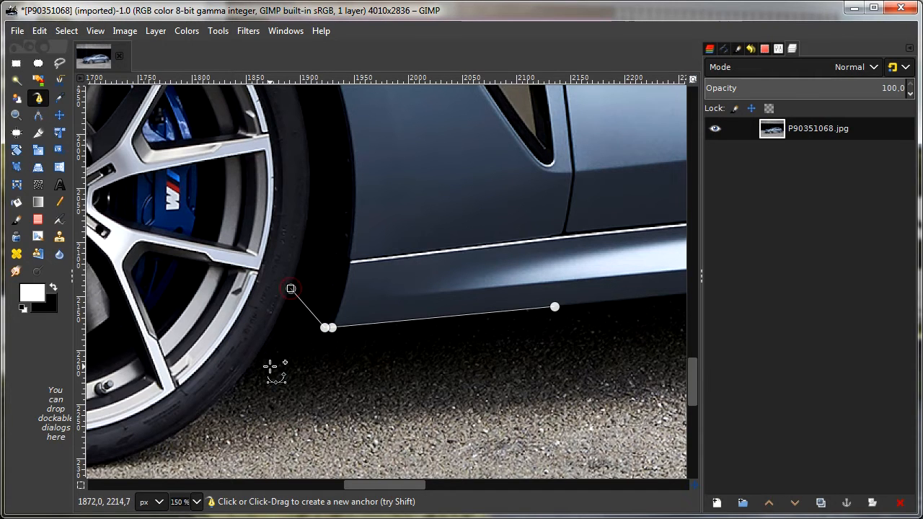
Step: Continue the path around the underside of the front tyre with curved anchors and up into the wheel-arch gap
{"action": "left_click_drag", "start_coordinate": [270, 367], "coordinate": [529, 258]}
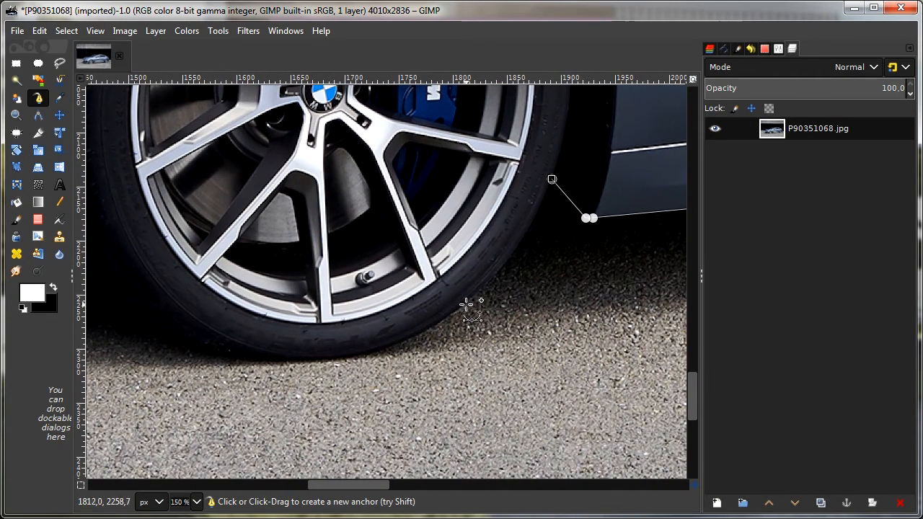
{"action": "left_click_drag", "start_coordinate": [455, 314], "coordinate": [391, 355]}
{"action": "left_click_drag", "start_coordinate": [288, 363], "coordinate": [246, 367]}
{"action": "left_click_drag", "start_coordinate": [245, 367], "coordinate": [496, 393]}
{"action": "left_click_drag", "start_coordinate": [377, 346], "coordinate": [340, 330]}
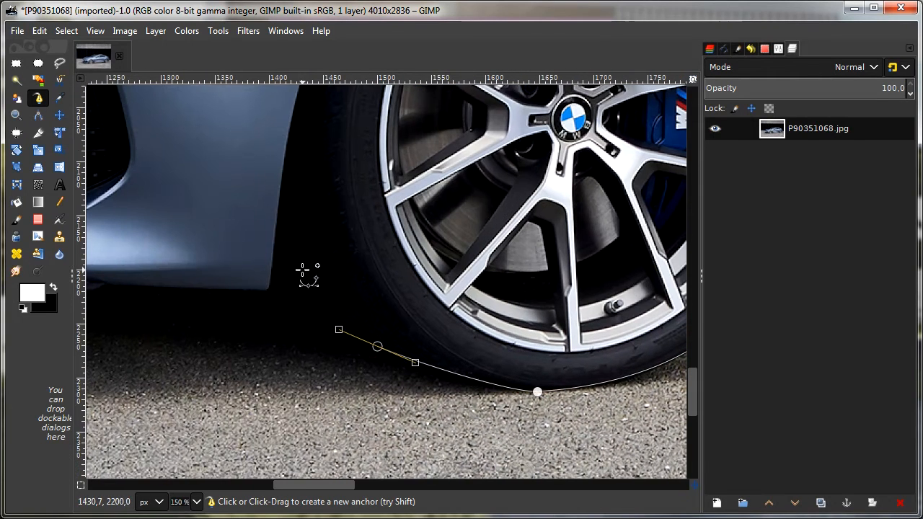
{"action": "left_click", "coordinate": [302, 269]}
{"action": "left_click", "coordinate": [278, 206]}
Step: Trace the lower edge of the front bumper from its wheel-arch corner to the seam in the front lip
{"action": "left_click", "coordinate": [269, 291]}
{"action": "left_click_drag", "start_coordinate": [253, 343], "coordinate": [490, 347]}
{"action": "left_click", "coordinate": [342, 290]}
{"action": "left_click", "coordinate": [329, 298]}
{"action": "left_click_drag", "start_coordinate": [279, 336], "coordinate": [530, 334]}
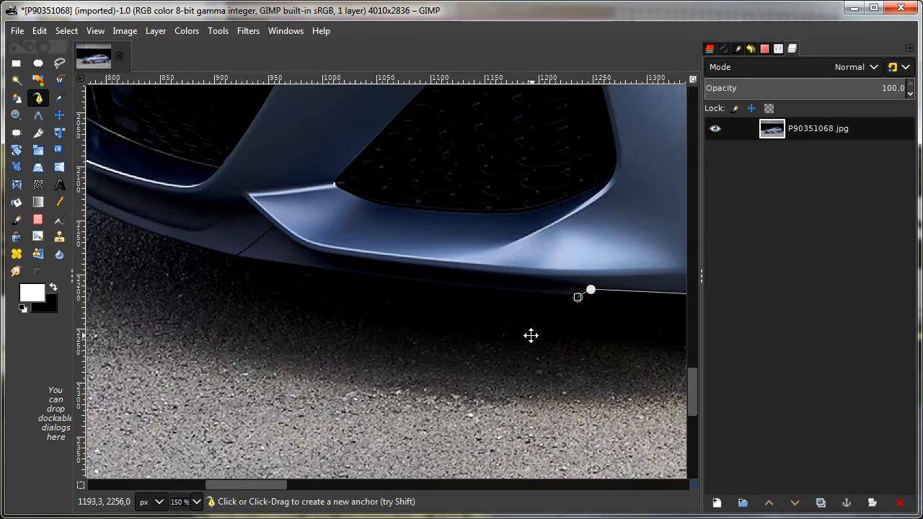
{"action": "left_click", "coordinate": [262, 262]}
{"action": "left_click", "coordinate": [233, 256]}
Step: Extend the path along the curved front lip and around its outer corner onto the bumper
{"action": "left_click_drag", "start_coordinate": [198, 307], "coordinate": [518, 345]}
{"action": "left_click_drag", "start_coordinate": [396, 240], "coordinate": [367, 225]}
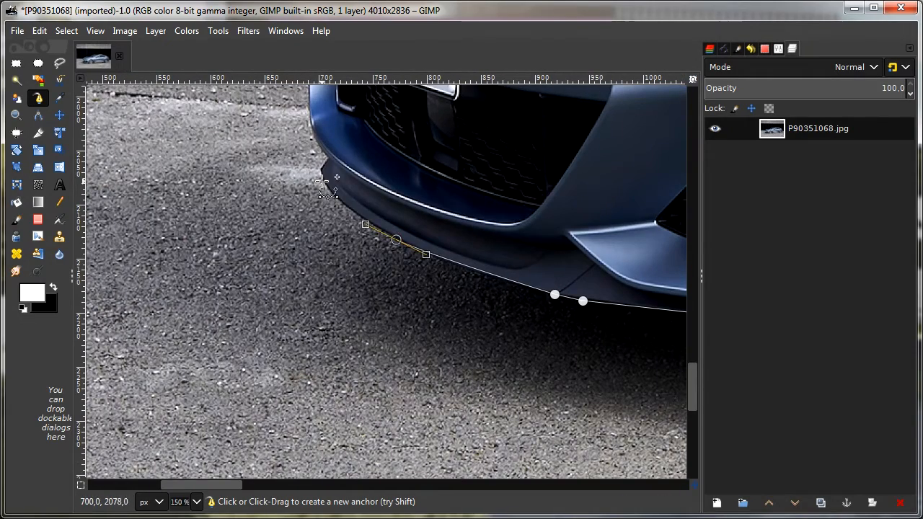
{"action": "left_click_drag", "start_coordinate": [319, 173], "coordinate": [440, 280]}
{"action": "left_click", "coordinate": [328, 158]}
{"action": "left_click", "coordinate": [433, 275]}
{"action": "left_click_drag", "start_coordinate": [378, 246], "coordinate": [430, 294]}
Step: Trace the bumper's outer edge upward beside the number plate, undoing misplaced anchors and placing them again
{"action": "left_click", "coordinate": [492, 160]}
{"action": "key", "text": "ctrl+z"}
{"action": "left_click_drag", "start_coordinate": [486, 222], "coordinate": [488, 195]}
{"action": "left_click", "coordinate": [493, 147]}
{"action": "key", "text": "ctrl+z"}
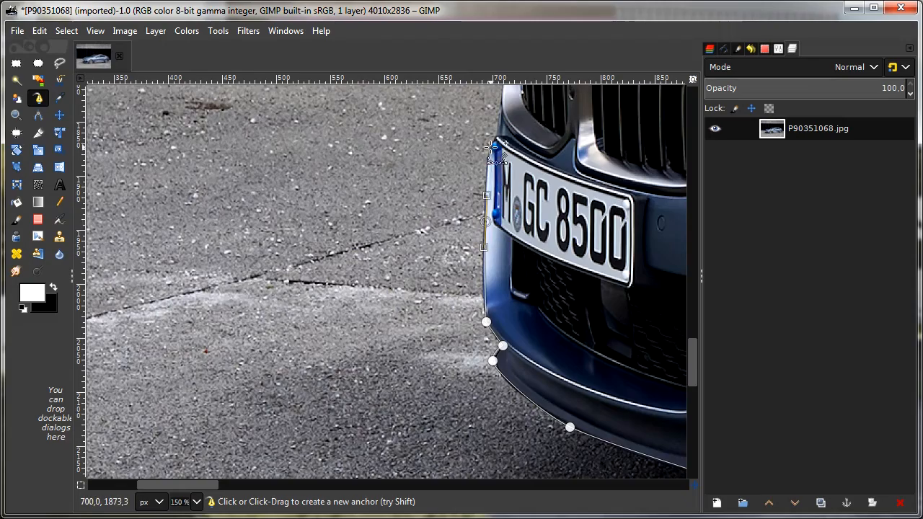
{"action": "scroll", "coordinate": [490, 157], "scroll_direction": "up", "scroll_amount": 2}
{"action": "left_click_drag", "start_coordinate": [382, 282], "coordinate": [406, 267]}
{"action": "key", "text": "ctrl+z"}
{"action": "left_click", "coordinate": [500, 282]}
{"action": "left_click", "coordinate": [514, 141]}
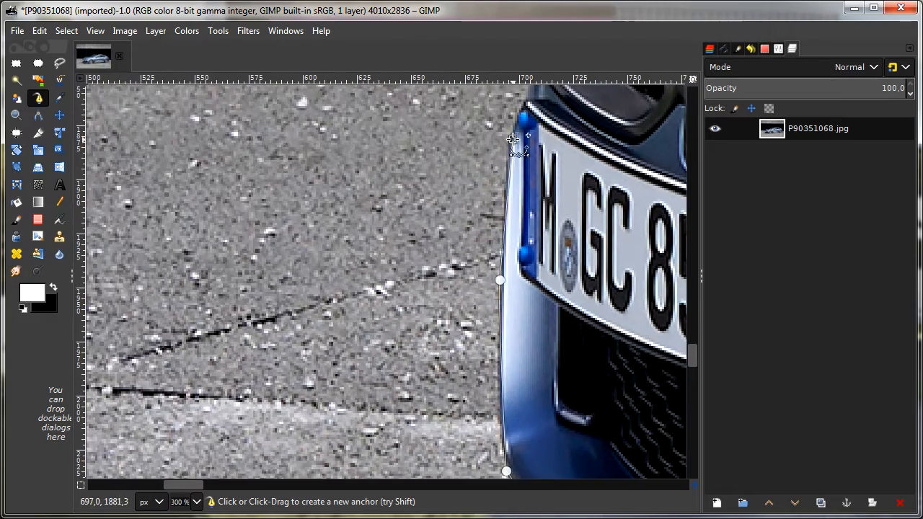
{"action": "left_click", "coordinate": [521, 112]}
Step: Trace the outer edge of the kidney grille from above the number plate to its upper corner
{"action": "scroll", "coordinate": [538, 182], "scroll_direction": "down", "scroll_amount": 3}
{"action": "scroll", "coordinate": [553, 209], "scroll_direction": "up", "scroll_amount": 2}
{"action": "left_click", "coordinate": [386, 299]}
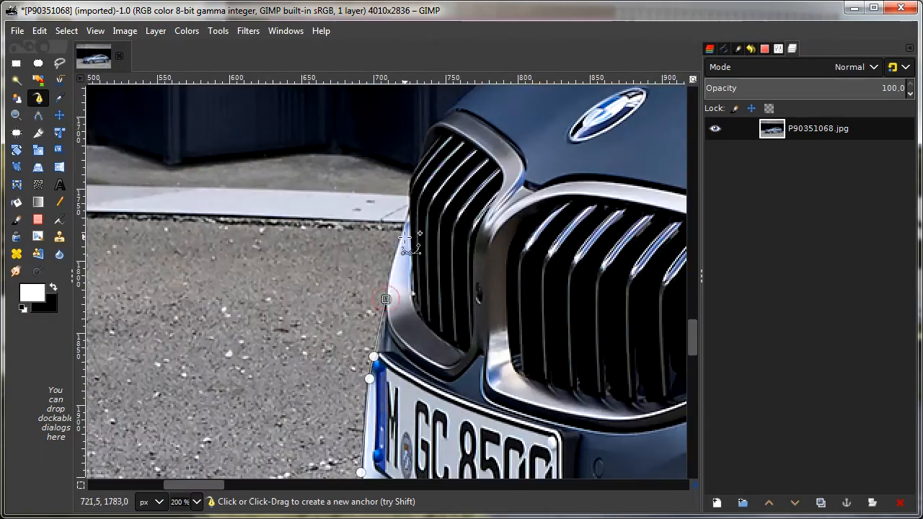
{"action": "left_click", "coordinate": [410, 179]}
{"action": "left_click", "coordinate": [419, 161]}
{"action": "left_click", "coordinate": [429, 131]}
Step: Follow the bonnet's upper contour with curved anchors from the grille to the base of the windscreen pillar
{"action": "left_click_drag", "start_coordinate": [523, 103], "coordinate": [321, 307]}
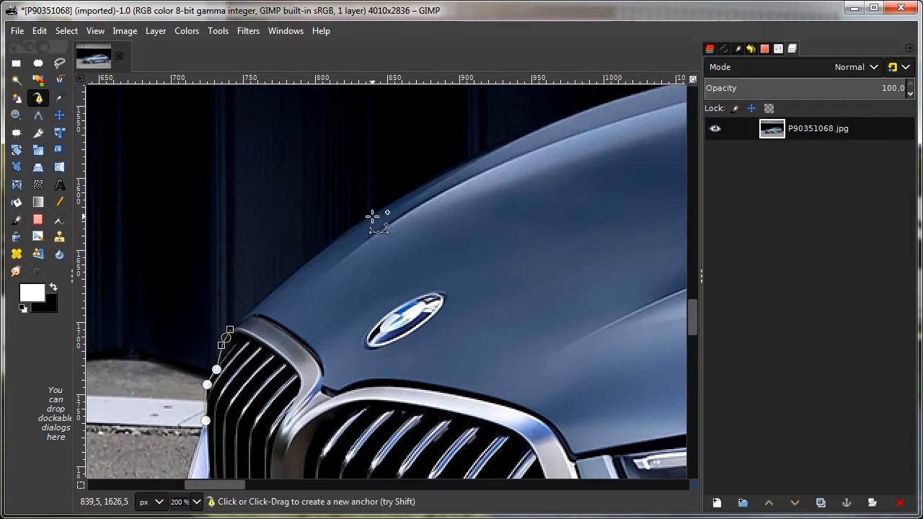
{"action": "left_click_drag", "start_coordinate": [373, 216], "coordinate": [411, 191]}
{"action": "left_click_drag", "start_coordinate": [469, 188], "coordinate": [217, 299]}
{"action": "left_click_drag", "start_coordinate": [423, 197], "coordinate": [194, 275]}
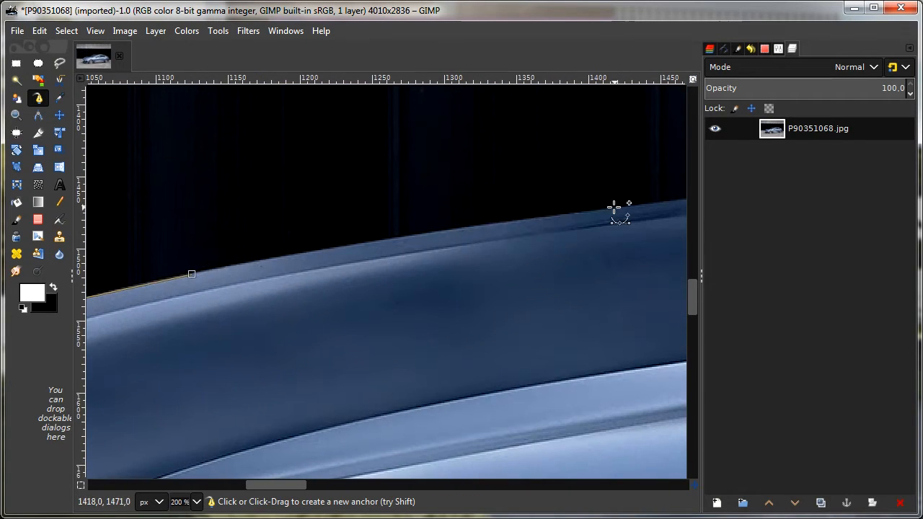
{"action": "left_click", "coordinate": [614, 207]}
{"action": "key", "text": "ctrl+z"}
{"action": "left_click_drag", "start_coordinate": [451, 232], "coordinate": [486, 226]}
{"action": "left_click_drag", "start_coordinate": [659, 205], "coordinate": [419, 256]}
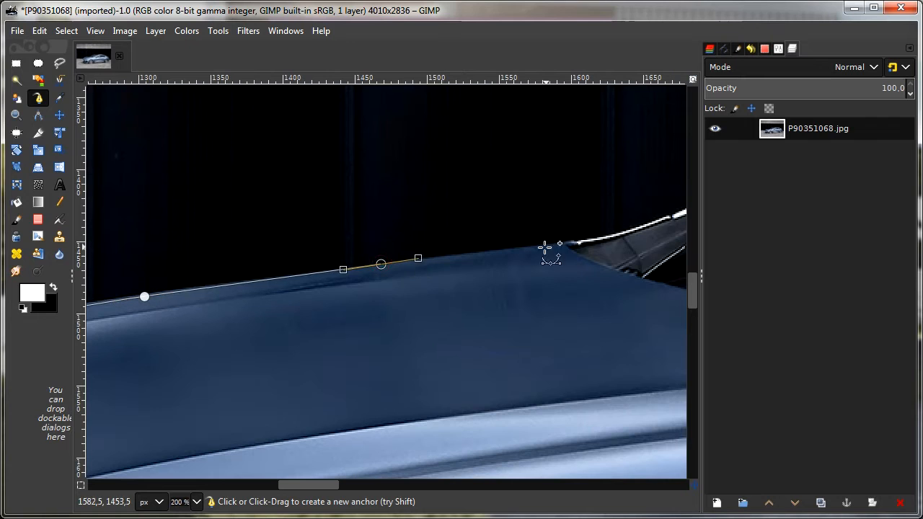
{"action": "left_click", "coordinate": [570, 244]}
Step: Trace the lower windscreen pillar, taking the path around the far-side mirror that shows behind it
{"action": "left_click_drag", "start_coordinate": [566, 277], "coordinate": [151, 350]}
{"action": "left_click", "coordinate": [199, 308]}
{"action": "left_click", "coordinate": [287, 275]}
{"action": "scroll", "coordinate": [287, 275], "scroll_direction": "up", "scroll_amount": 2}
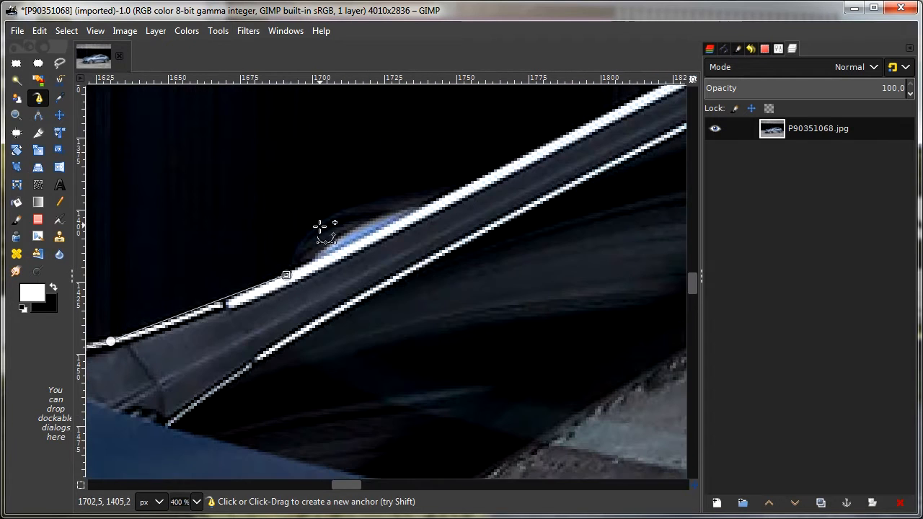
{"action": "left_click_drag", "start_coordinate": [322, 220], "coordinate": [344, 210]}
{"action": "left_click", "coordinate": [419, 190]}
{"action": "left_click", "coordinate": [455, 187]}
Step: Continue the path up the windscreen pillar to the front of the roof
{"action": "scroll", "coordinate": [598, 221], "scroll_direction": "down", "scroll_amount": 2}
{"action": "left_click_drag", "start_coordinate": [597, 222], "coordinate": [231, 331]}
{"action": "left_click_drag", "start_coordinate": [424, 182], "coordinate": [442, 176]}
{"action": "key", "text": "ctrl+z"}
{"action": "left_click", "coordinate": [431, 182]}
{"action": "left_click_drag", "start_coordinate": [481, 202], "coordinate": [545, 180]}
Step: Trace the top edge of the roof with curved anchors, redoing the misplaced one
{"action": "left_click_drag", "start_coordinate": [598, 220], "coordinate": [256, 293]}
{"action": "left_click_drag", "start_coordinate": [509, 227], "coordinate": [589, 231]}
{"action": "key", "text": "ctrl+z"}
{"action": "left_click_drag", "start_coordinate": [383, 231], "coordinate": [448, 228]}
{"action": "left_click_drag", "start_coordinate": [471, 251], "coordinate": [251, 280]}
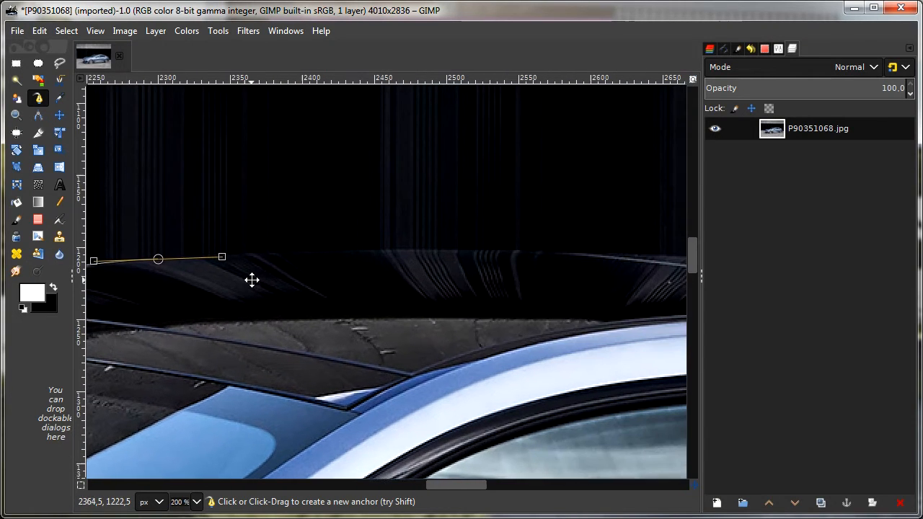
{"action": "left_click", "coordinate": [539, 251]}
{"action": "left_click_drag", "start_coordinate": [586, 307], "coordinate": [260, 267]}
{"action": "left_click_drag", "start_coordinate": [578, 238], "coordinate": [612, 244]}
Step: Follow the sloping rear roofline down to the boot lid seam
{"action": "left_click_drag", "start_coordinate": [612, 245], "coordinate": [193, 228]}
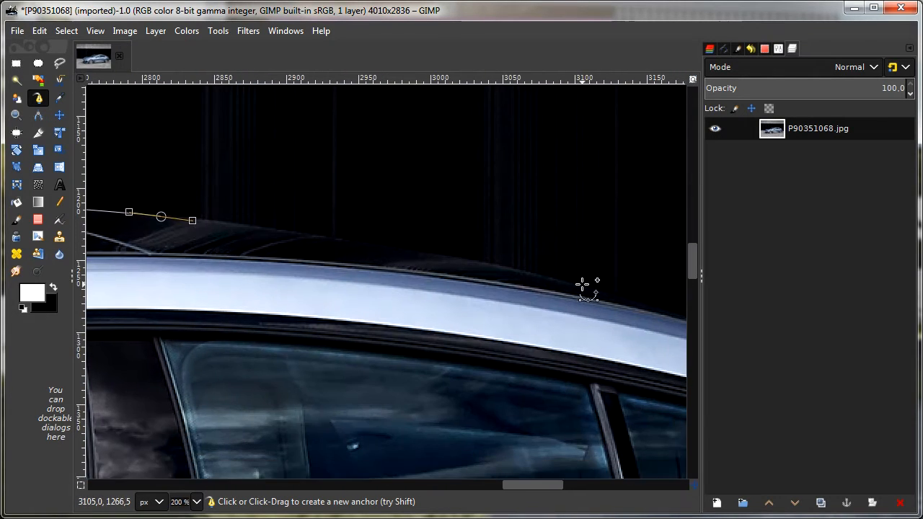
{"action": "left_click_drag", "start_coordinate": [582, 285], "coordinate": [149, 227]}
{"action": "left_click_drag", "start_coordinate": [610, 396], "coordinate": [632, 410]}
{"action": "left_click_drag", "start_coordinate": [655, 456], "coordinate": [288, 248]}
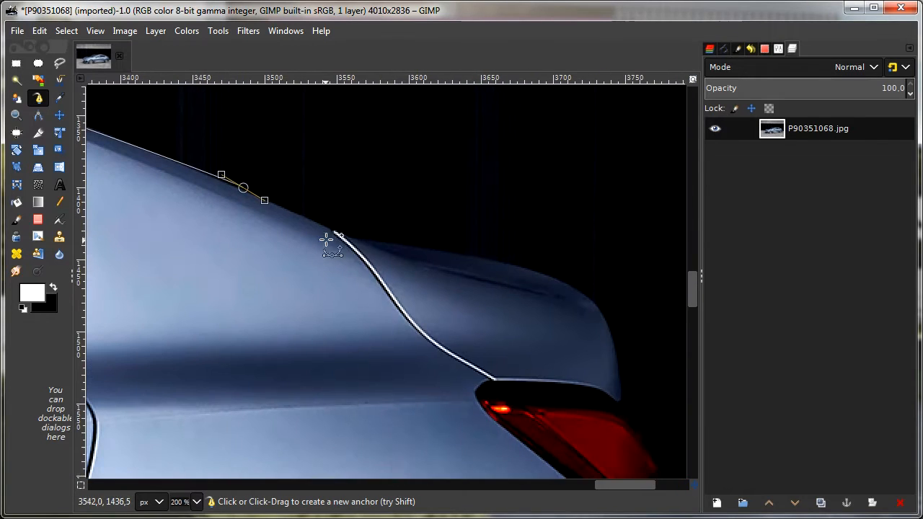
{"action": "left_click", "coordinate": [332, 232]}
Step: Trace the boot lid spoiler's contour around to the upper corner of the tail light
{"action": "left_click", "coordinate": [359, 241]}
{"action": "left_click_drag", "start_coordinate": [505, 262], "coordinate": [544, 272]}
{"action": "left_click_drag", "start_coordinate": [600, 305], "coordinate": [606, 313]}
{"action": "left_click_drag", "start_coordinate": [636, 387], "coordinate": [484, 283]}
{"action": "key", "text": "ctrl+z"}
{"action": "left_click", "coordinate": [472, 268]}
Step: Trace the tail light's outer edge and the side contour of the rear bumper, replacing the misplaced anchor below the bumper's widest point
{"action": "left_click", "coordinate": [507, 339]}
{"action": "left_click", "coordinate": [510, 365]}
{"action": "left_click_drag", "start_coordinate": [582, 390], "coordinate": [381, 232]}
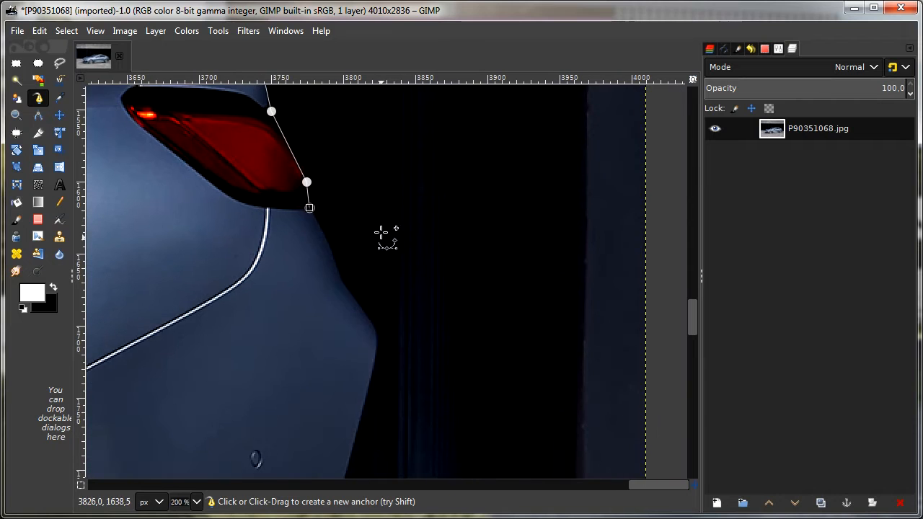
{"action": "left_click", "coordinate": [343, 279]}
{"action": "left_click", "coordinate": [377, 335]}
{"action": "left_click_drag", "start_coordinate": [377, 461], "coordinate": [439, 364]}
{"action": "left_click", "coordinate": [406, 383]}
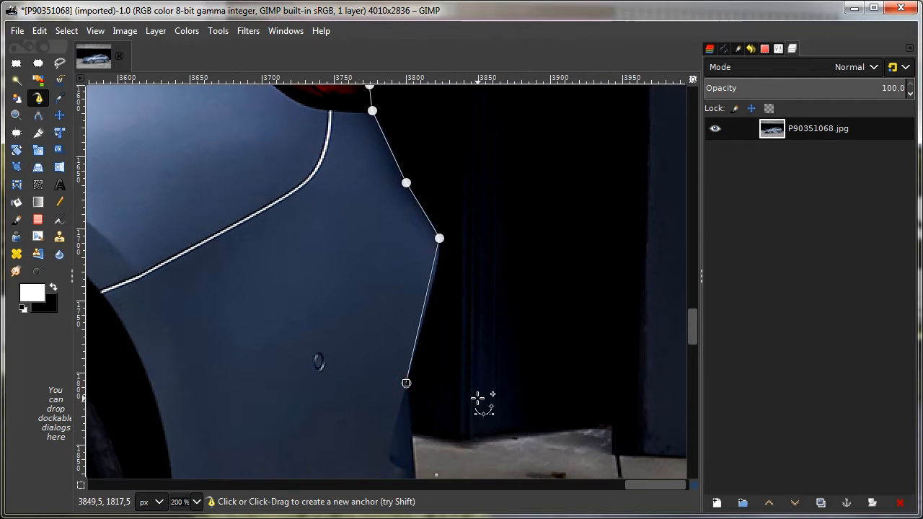
{"action": "key", "text": "ctrl+z"}
{"action": "left_click_drag", "start_coordinate": [422, 331], "coordinate": [416, 353]}
{"action": "left_click", "coordinate": [406, 384]}
Step: Trace around the lower corner of the rear bumper and along its bottom edge to the rear wheel arch
{"action": "left_click_drag", "start_coordinate": [487, 428], "coordinate": [463, 187]}
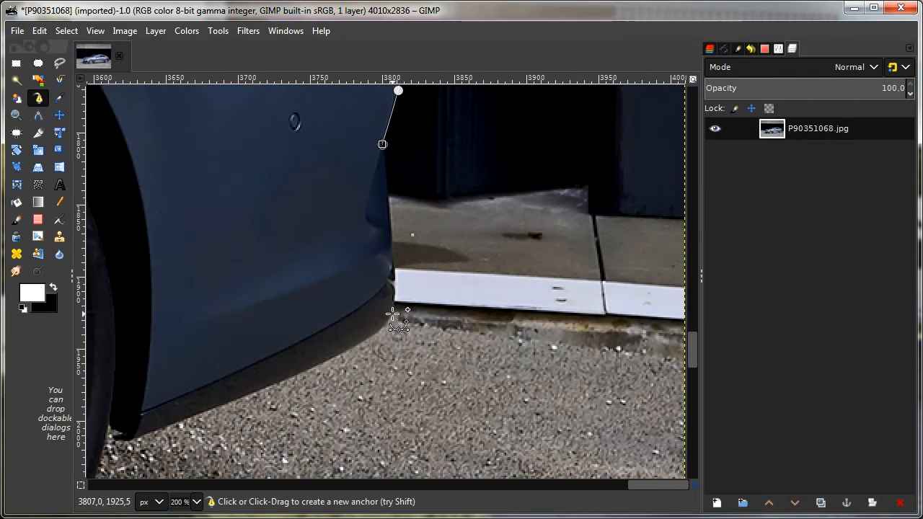
{"action": "left_click_drag", "start_coordinate": [392, 314], "coordinate": [387, 337]}
{"action": "left_click", "coordinate": [300, 372]}
{"action": "left_click", "coordinate": [132, 441]}
Step: Curve the path around the outer edge and underside of the rear tyre
{"action": "left_click_drag", "start_coordinate": [132, 440], "coordinate": [593, 211]}
{"action": "left_click", "coordinate": [570, 191]}
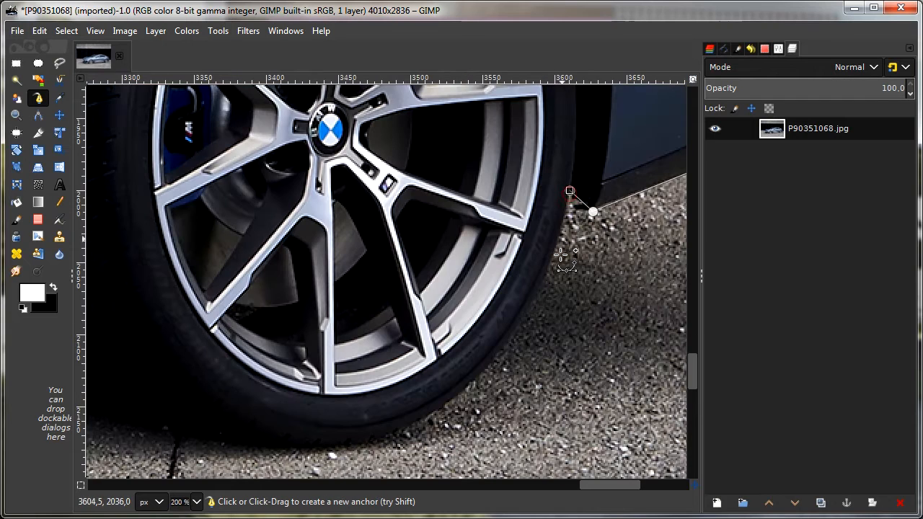
{"action": "left_click_drag", "start_coordinate": [480, 376], "coordinate": [427, 427]}
{"action": "key", "text": "ctrl+z"}
{"action": "left_click_drag", "start_coordinate": [523, 326], "coordinate": [509, 347]}
{"action": "left_click_drag", "start_coordinate": [388, 438], "coordinate": [333, 453]}
{"action": "left_click_drag", "start_coordinate": [187, 437], "coordinate": [426, 356]}
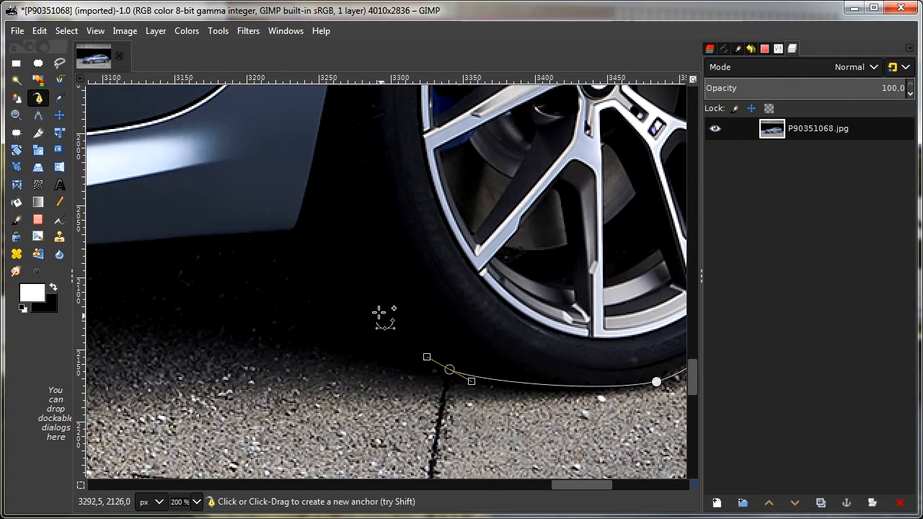
Step: Run the path from the rear tyre to the sill's rear corner and along the lower sill edge back to its first anchor
{"action": "left_click_drag", "start_coordinate": [344, 287], "coordinate": [337, 278]}
{"action": "left_click", "coordinate": [305, 207]}
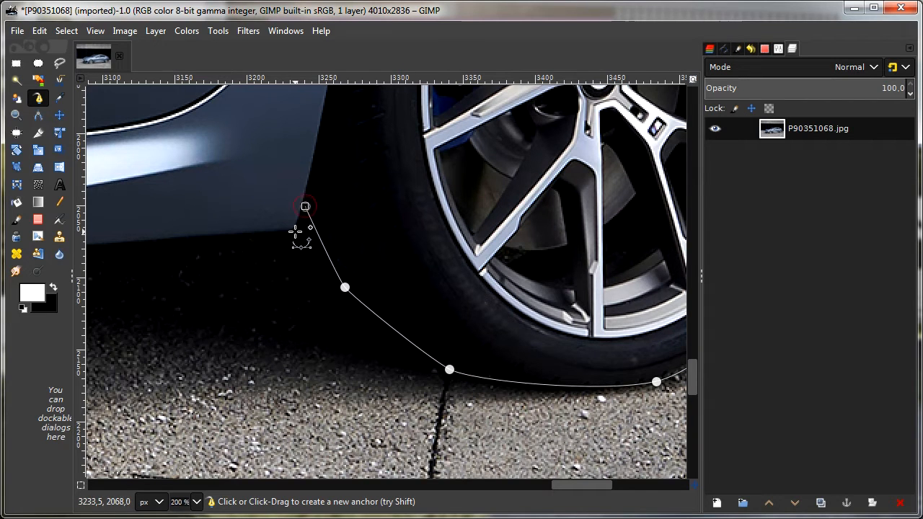
{"action": "left_click_drag", "start_coordinate": [232, 308], "coordinate": [587, 300]}
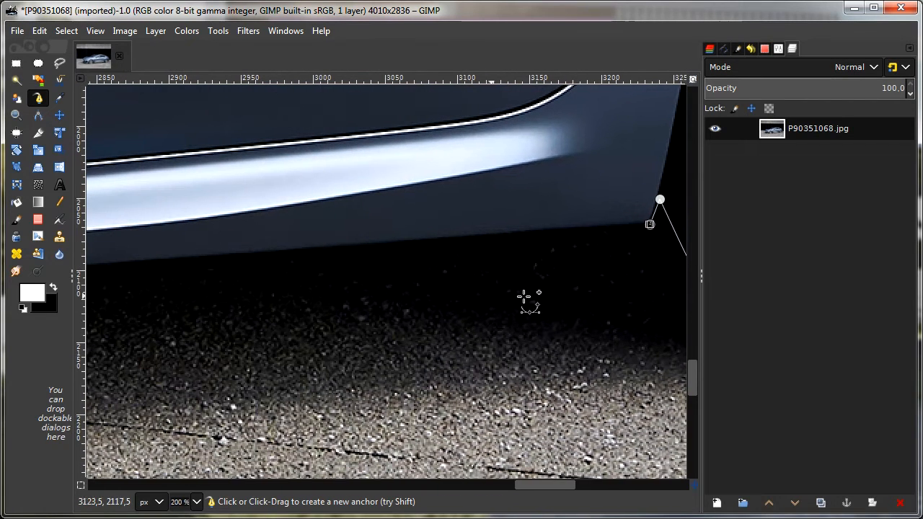
{"action": "left_click", "coordinate": [124, 261]}
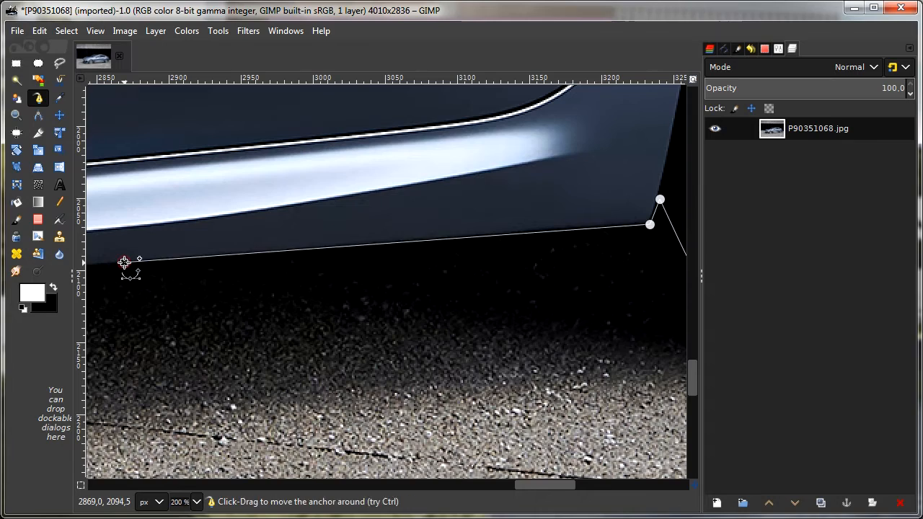
{"action": "left_click_drag", "start_coordinate": [95, 319], "coordinate": [660, 292]}
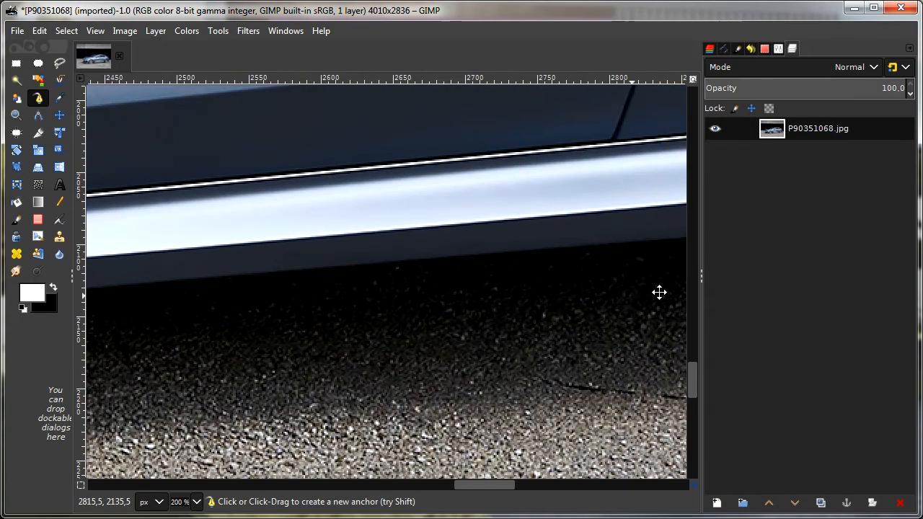
{"action": "left_click", "coordinate": [151, 285]}
{"action": "left_click_drag", "start_coordinate": [132, 316], "coordinate": [721, 289]}
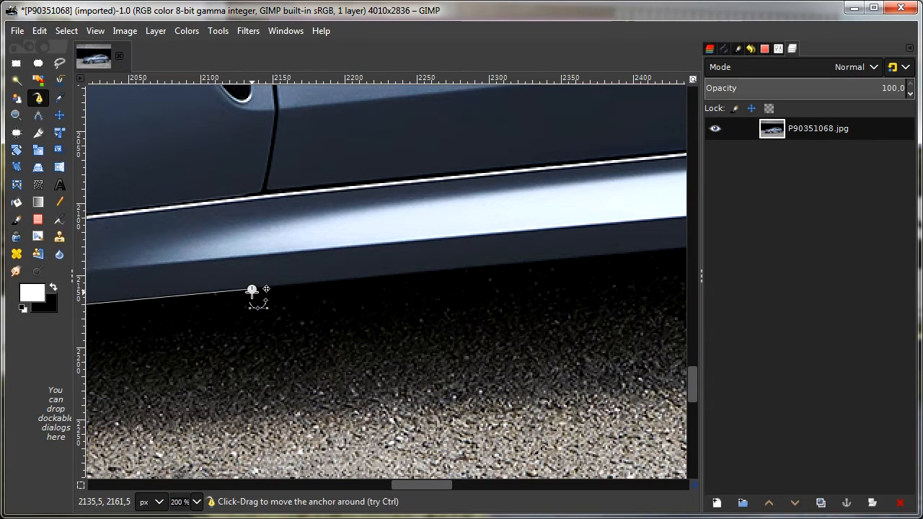
Step: Save the current selection to a channel and make the P90351068.jpg layer active again
{"action": "left_click", "coordinate": [90, 31]}
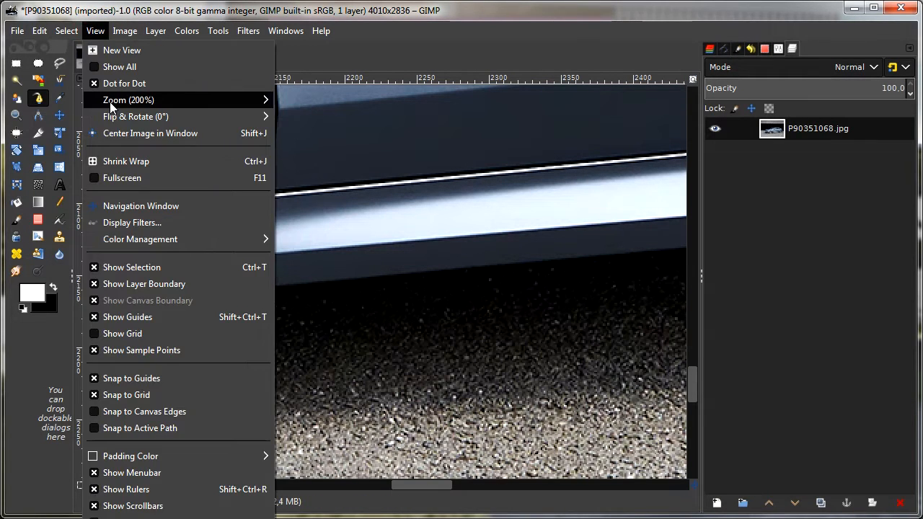
{"action": "mouse_move", "coordinate": [109, 102]}
{"action": "left_click", "coordinate": [368, 147]}
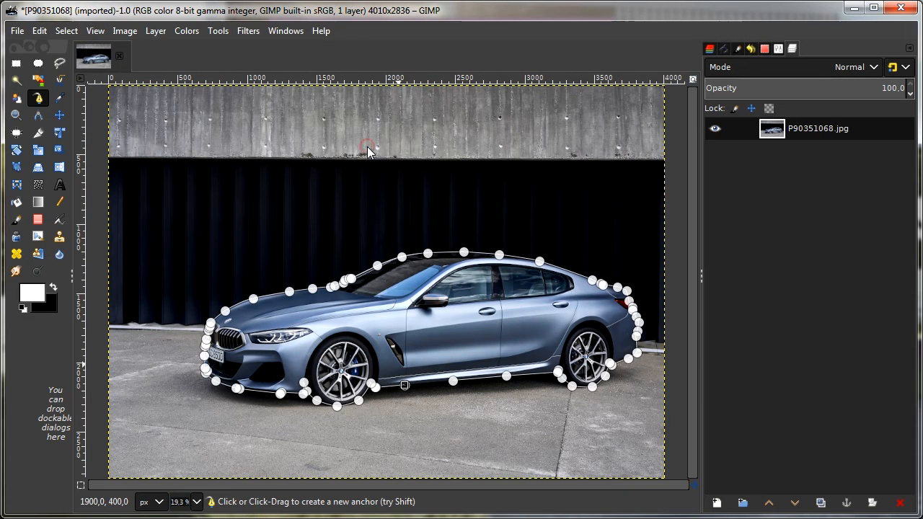
{"action": "left_click", "coordinate": [66, 31]}
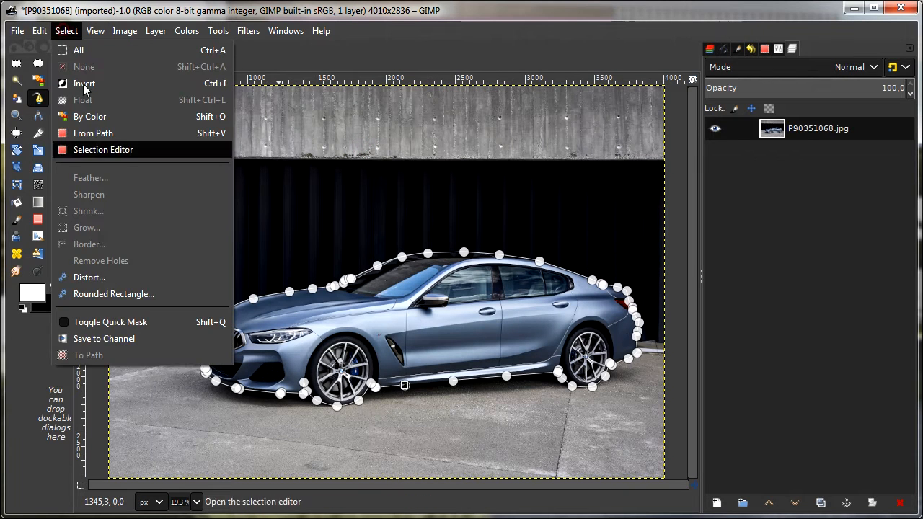
{"action": "left_click", "coordinate": [107, 339]}
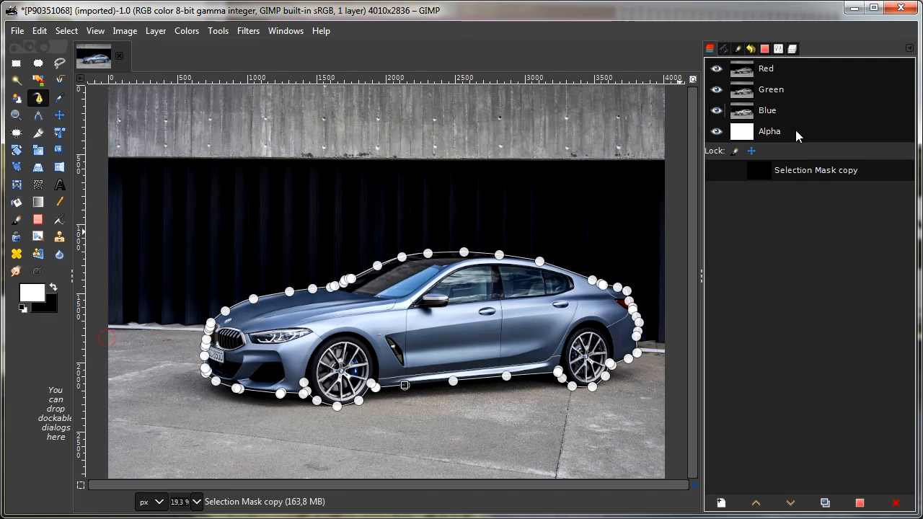
{"action": "left_click", "coordinate": [724, 49]}
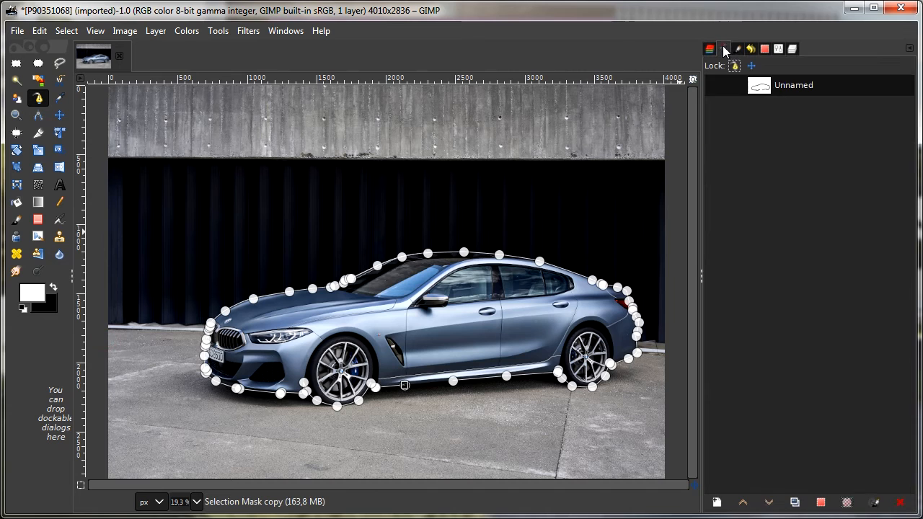
{"action": "left_click", "coordinate": [796, 46]}
{"action": "left_click", "coordinate": [769, 134]}
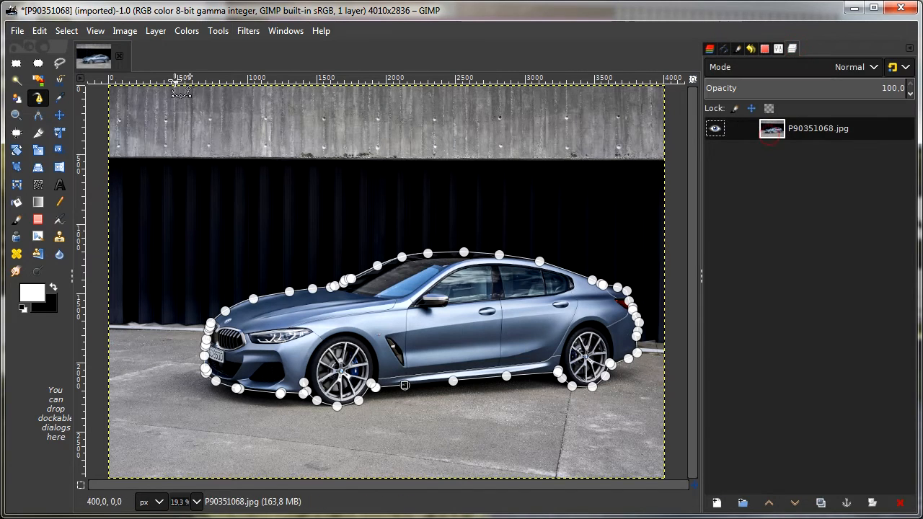
Step: Turn the traced car path into a selection and invert it to select the background
{"action": "left_click", "coordinate": [66, 31]}
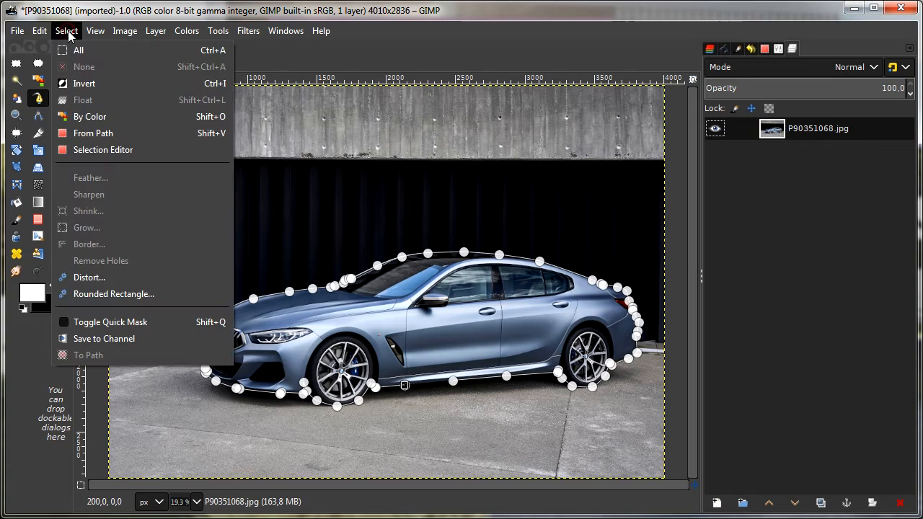
{"action": "left_click", "coordinate": [114, 134]}
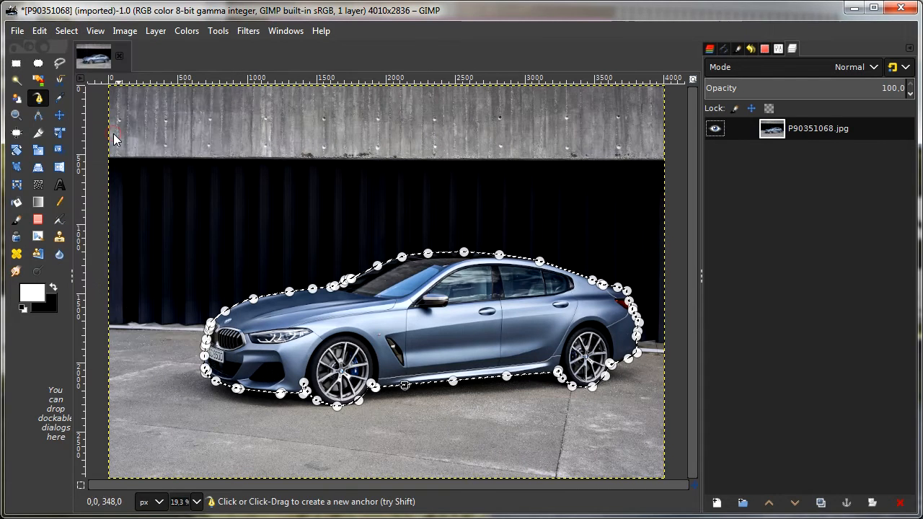
{"action": "left_click", "coordinate": [61, 114]}
{"action": "left_click", "coordinate": [67, 31]}
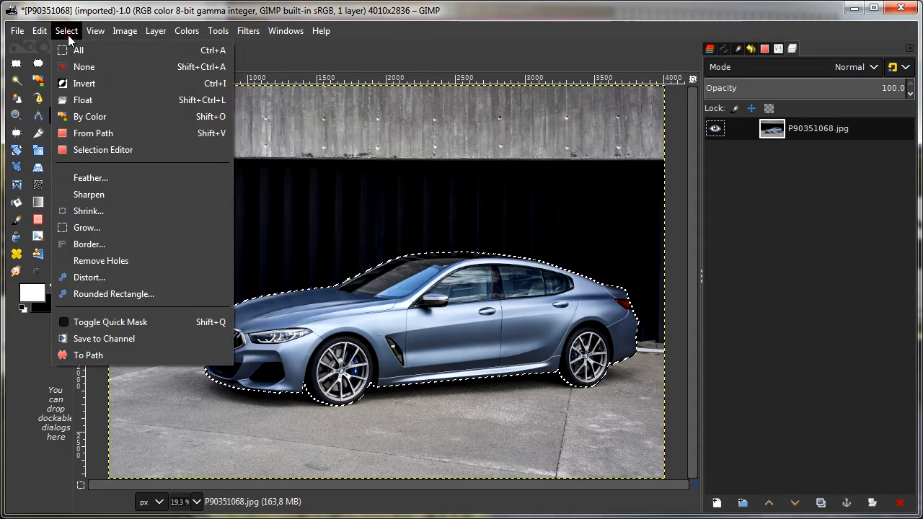
{"action": "left_click", "coordinate": [75, 87]}
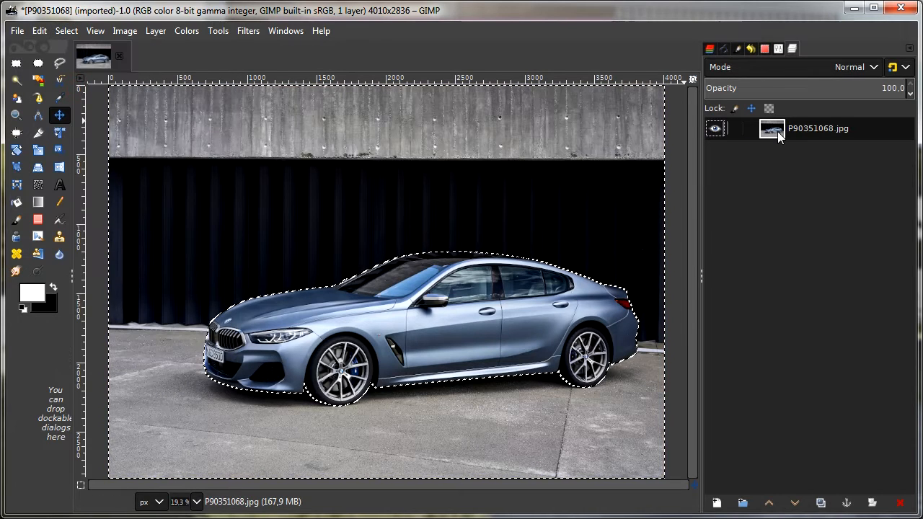
Step: Clear the selected background around the car to transparency and dismiss the selection
{"action": "left_click", "coordinate": [39, 31]}
{"action": "left_click", "coordinate": [103, 277]}
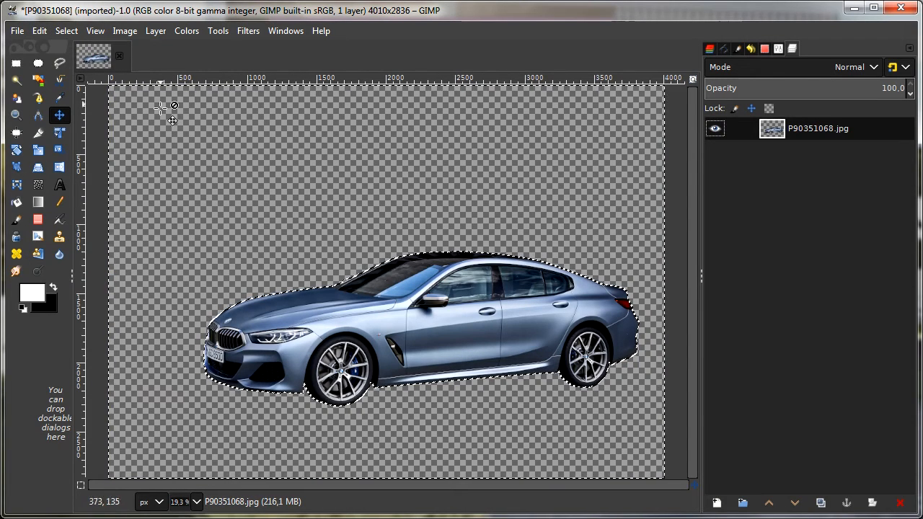
{"action": "left_click", "coordinate": [63, 31]}
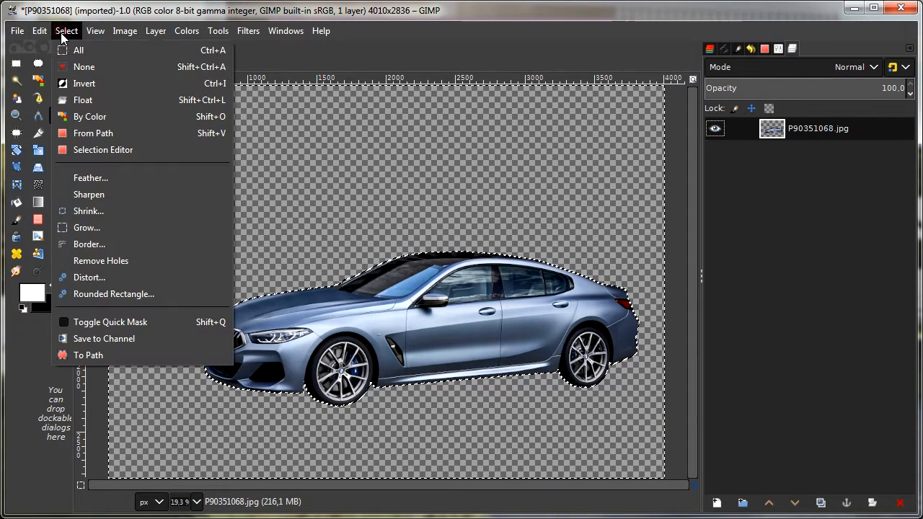
{"action": "left_click", "coordinate": [78, 68]}
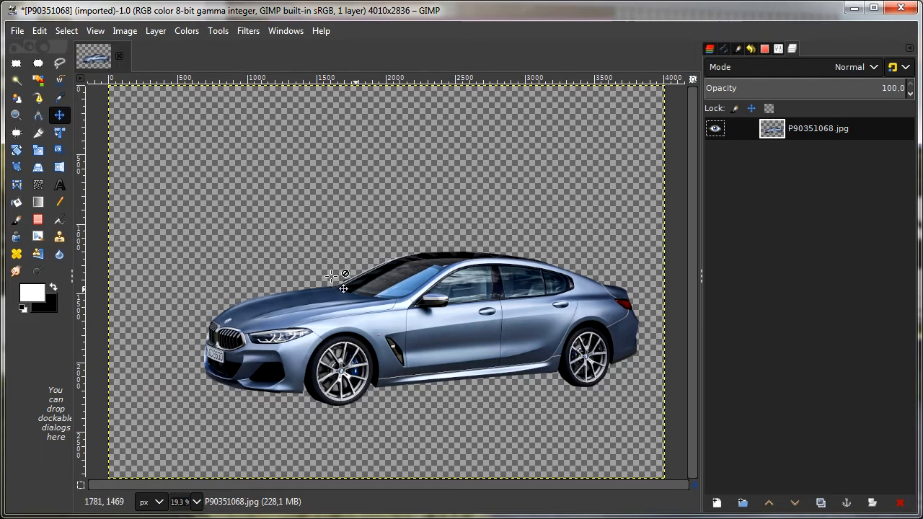
Step: Move the cut-out car toward the canvas's upper left and enlarge its layer to 4319 × 3055 px
{"action": "left_click_drag", "start_coordinate": [451, 340], "coordinate": [412, 270]}
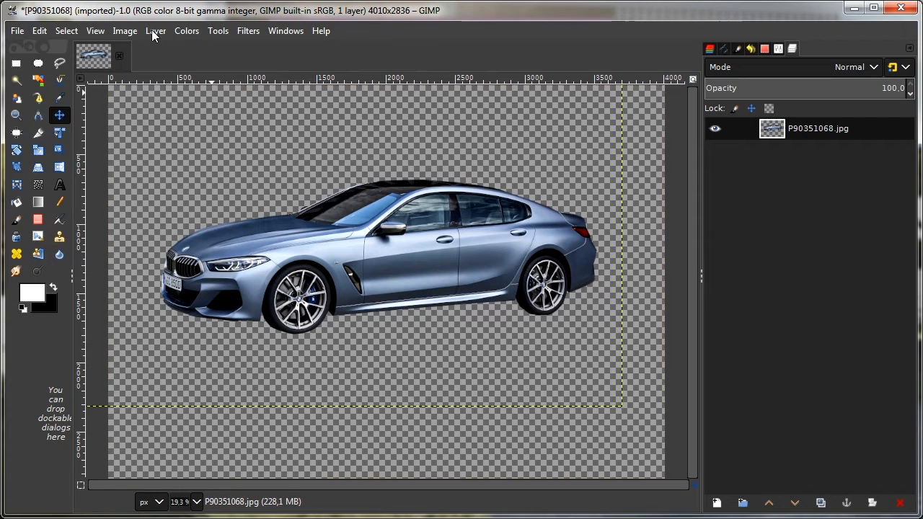
{"action": "left_click", "coordinate": [226, 30]}
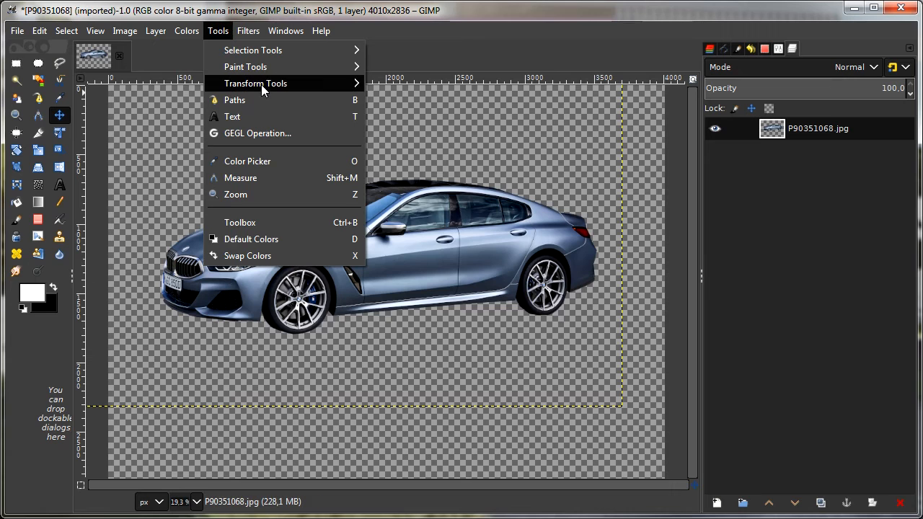
{"action": "mouse_move", "coordinate": [324, 84]}
{"action": "left_click", "coordinate": [416, 151]}
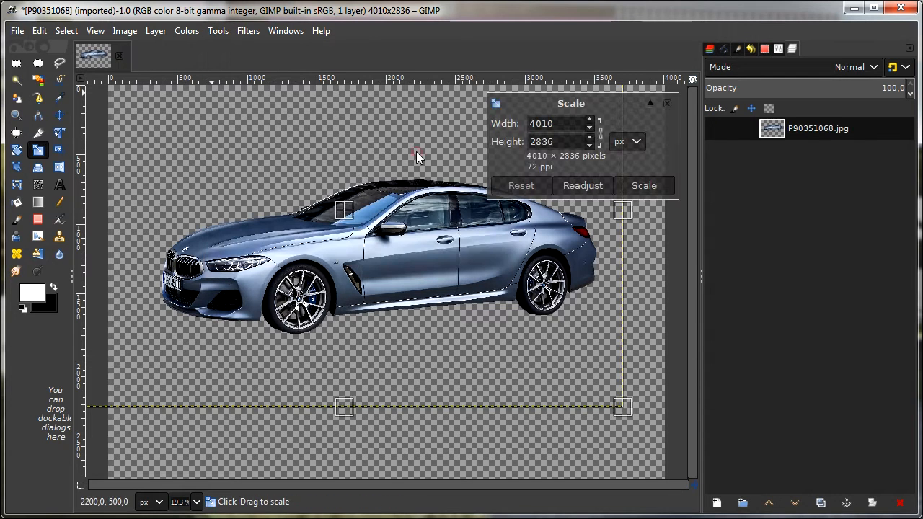
{"action": "left_click_drag", "start_coordinate": [626, 409], "coordinate": [665, 437]}
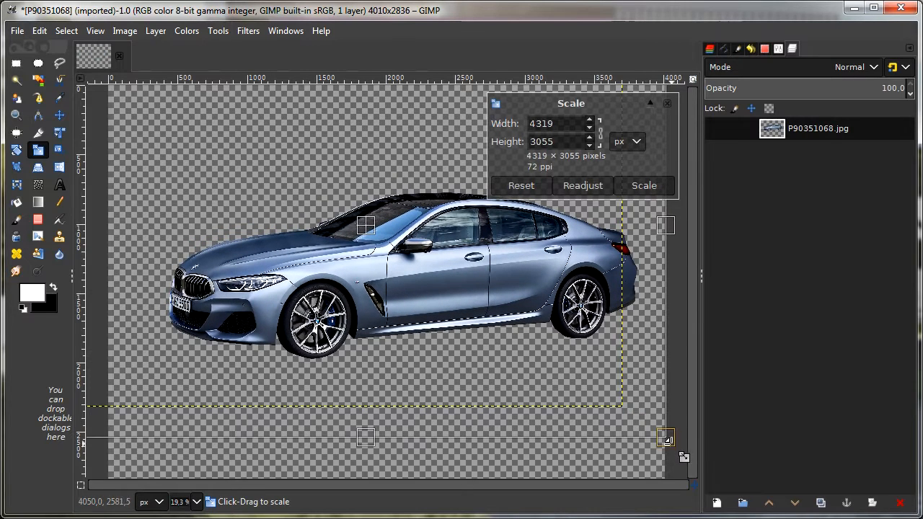
{"action": "left_click", "coordinate": [644, 186]}
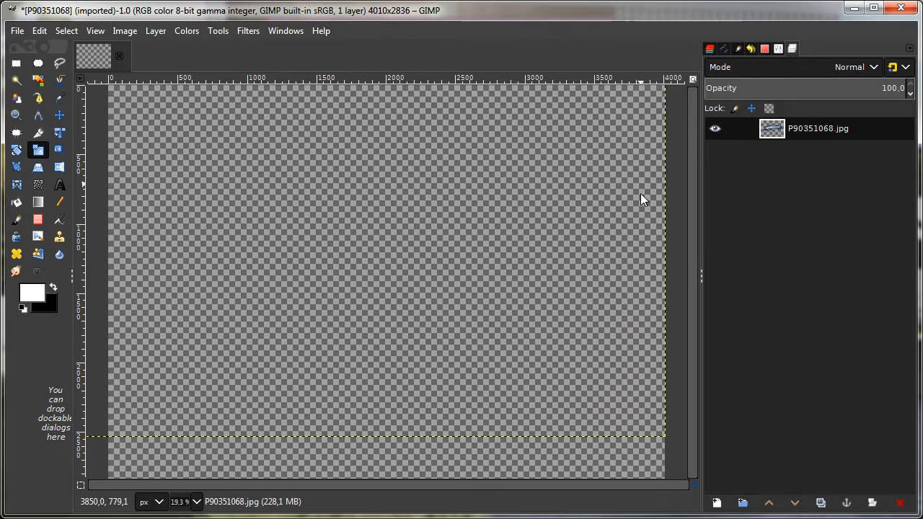
{"action": "left_click", "coordinate": [60, 117]}
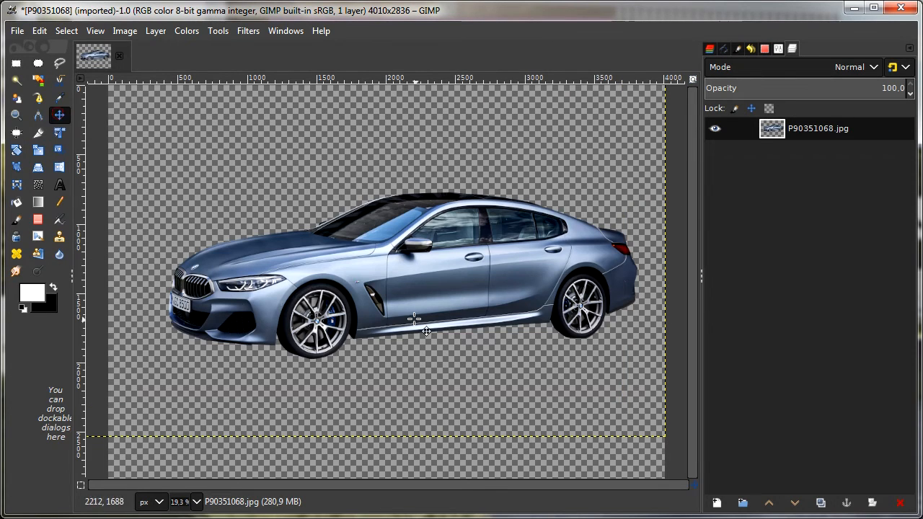
{"action": "left_click_drag", "start_coordinate": [413, 314], "coordinate": [403, 307]}
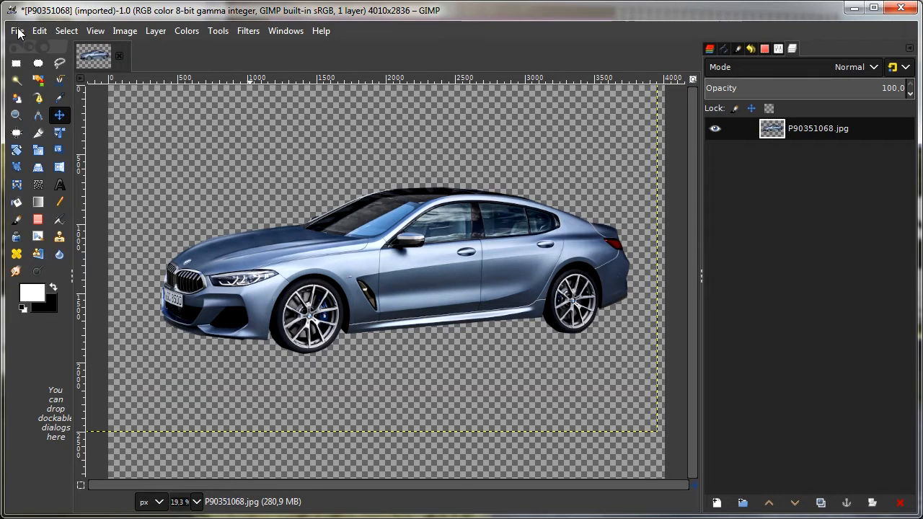
Step: Open P90351028_seleksi.png from the temp folder as a new layer in the image
{"action": "left_click", "coordinate": [17, 31]}
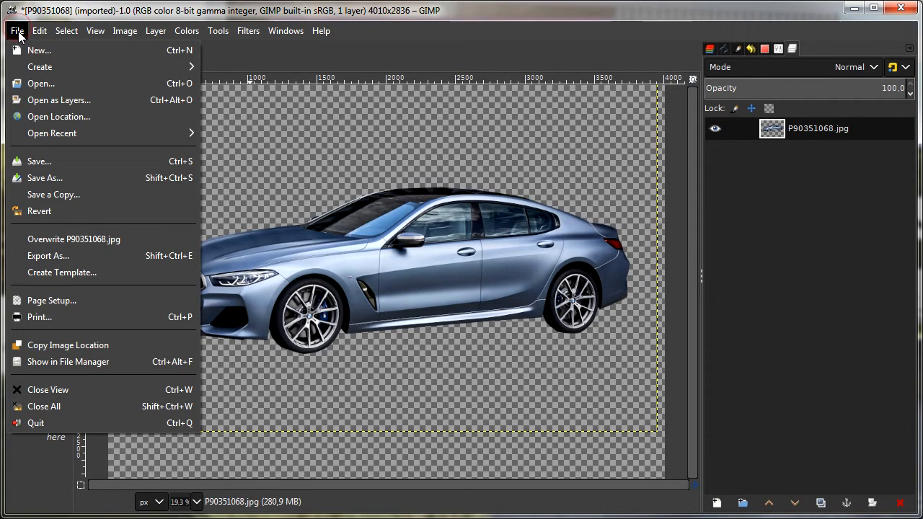
{"action": "left_click", "coordinate": [64, 100]}
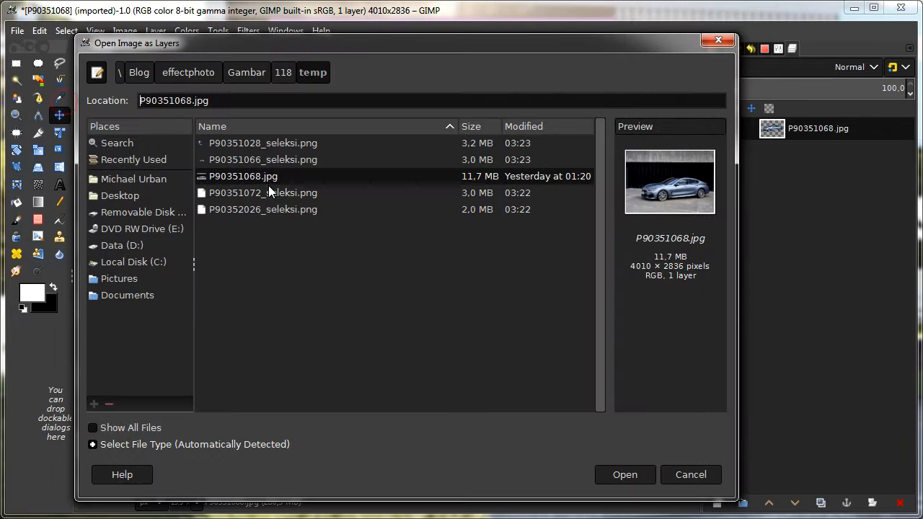
{"action": "double_click", "coordinate": [271, 142]}
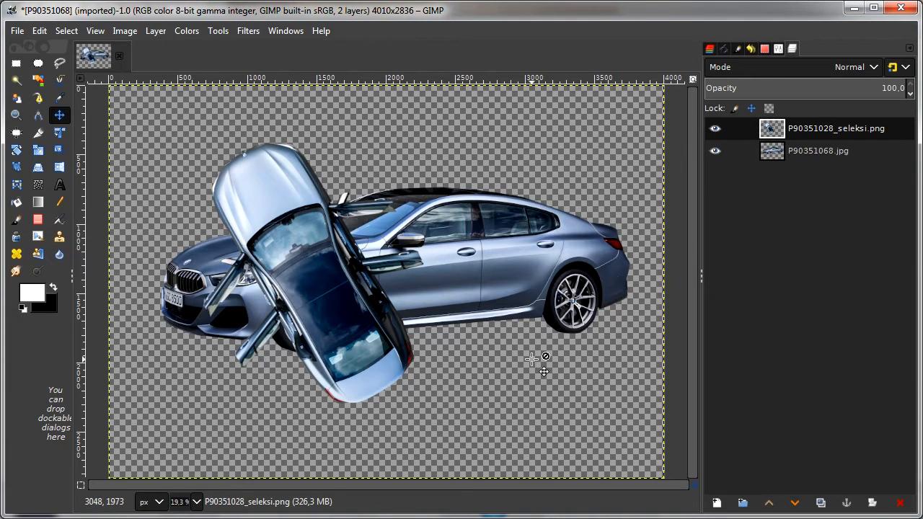
Step: Scale the top-view car layer down to about 2549 × 1803 px and move it to the canvas's lower right, below the large car's rear wheel
{"action": "left_click", "coordinate": [218, 31]}
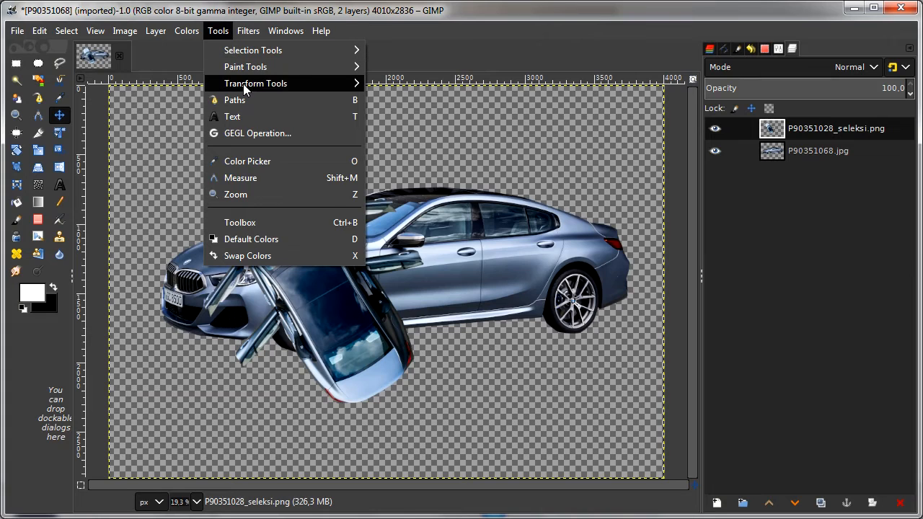
{"action": "mouse_move", "coordinate": [243, 84]}
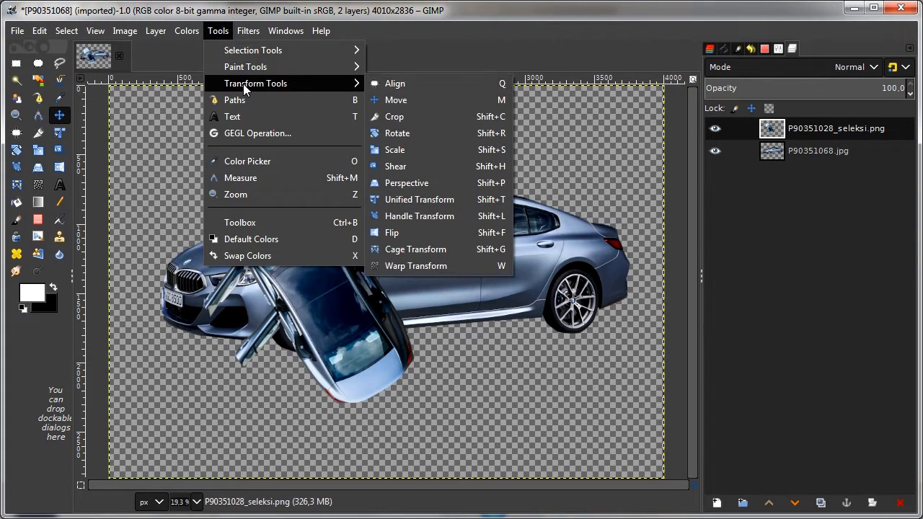
{"action": "left_click", "coordinate": [425, 149]}
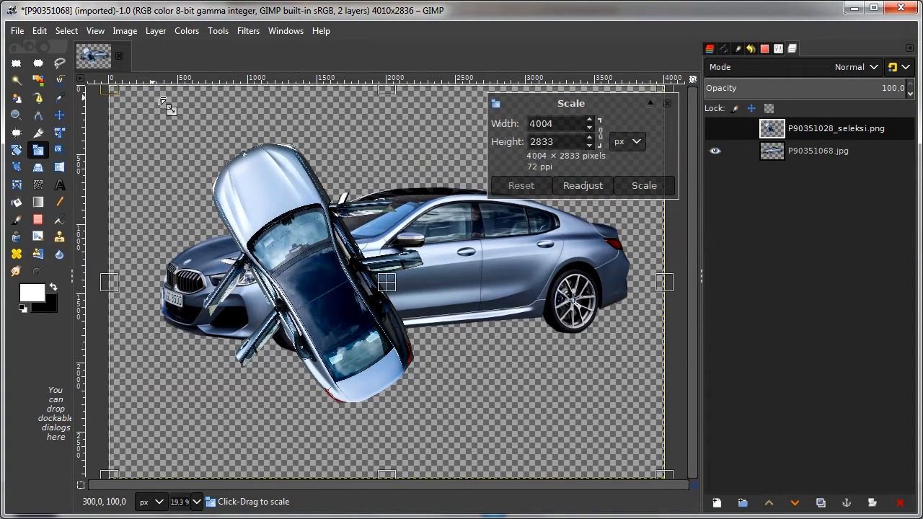
{"action": "left_click_drag", "start_coordinate": [108, 90], "coordinate": [310, 229]}
{"action": "left_click", "coordinate": [655, 186]}
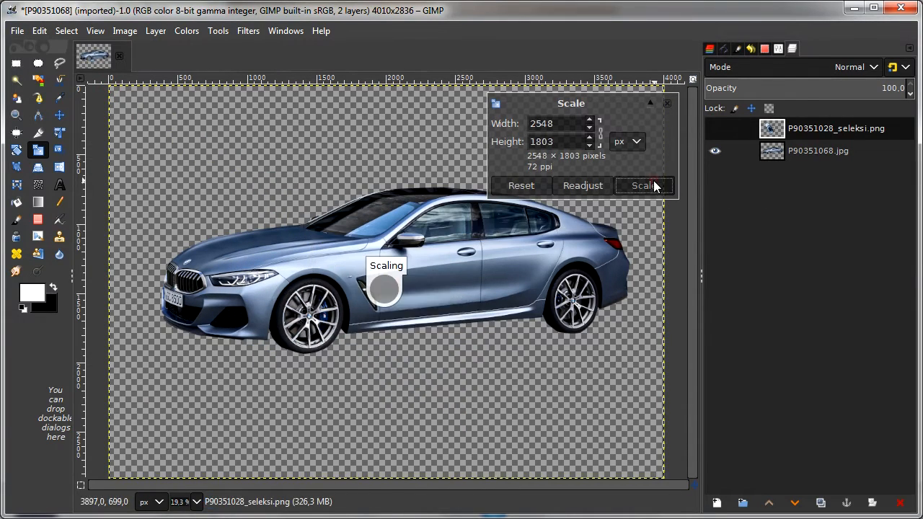
{"action": "left_click", "coordinate": [61, 117]}
{"action": "left_click_drag", "start_coordinate": [467, 385], "coordinate": [586, 416]}
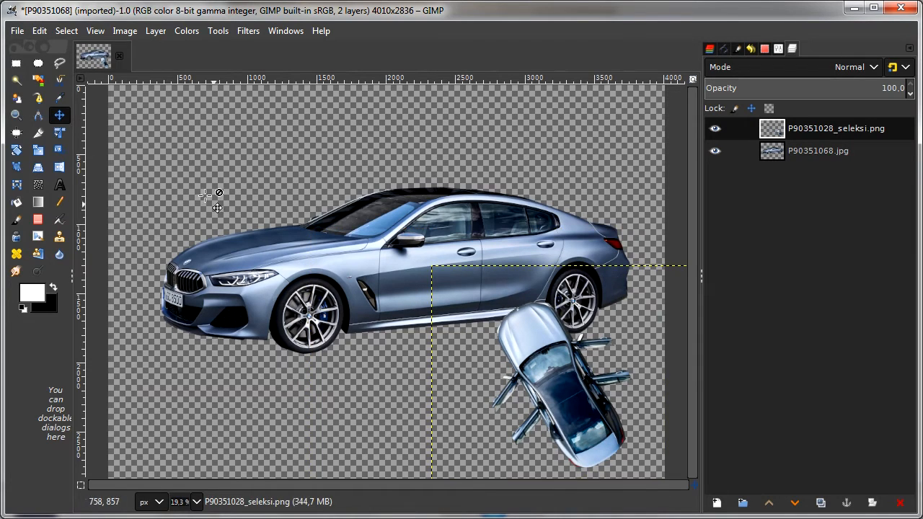
Step: Shrink the top-view car layer a little further so it fits below the large car's rear wheel
{"action": "left_click", "coordinate": [37, 149]}
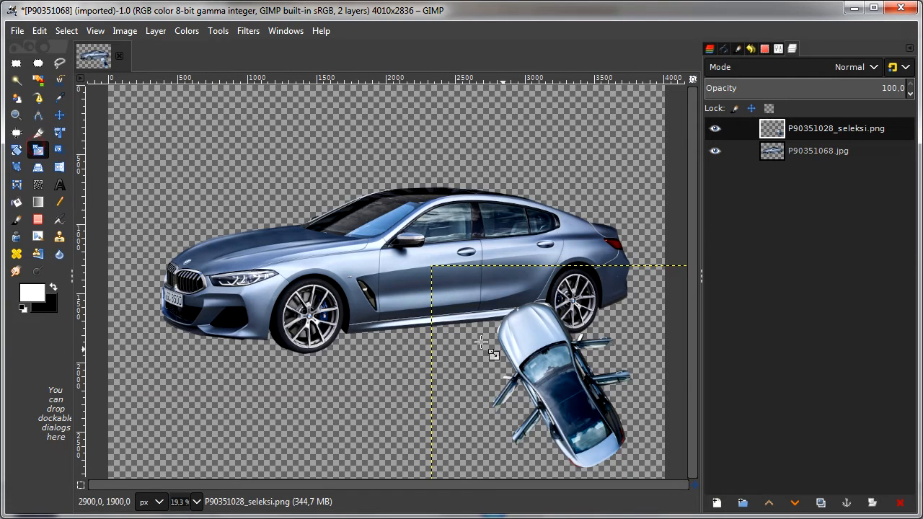
{"action": "left_click", "coordinate": [544, 373]}
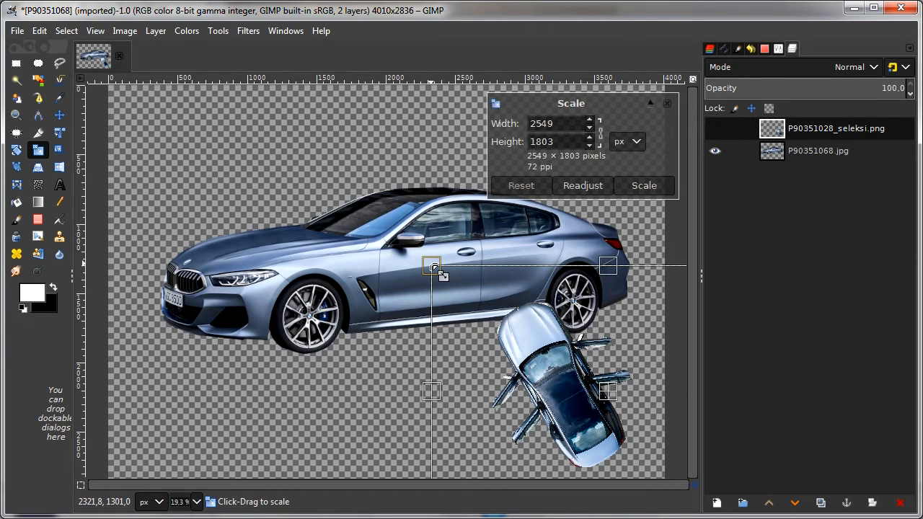
{"action": "left_click_drag", "start_coordinate": [433, 268], "coordinate": [470, 313]}
{"action": "left_click", "coordinate": [642, 187]}
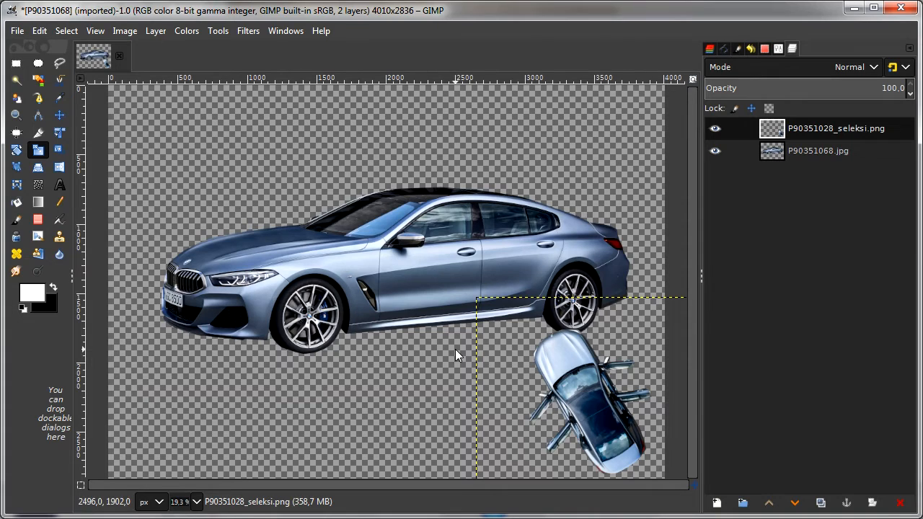
Step: Move the large side-view car in P90351068.jpg up and slightly left, and make the P90351028_seleksi.png layer active
{"action": "left_click", "coordinate": [65, 118]}
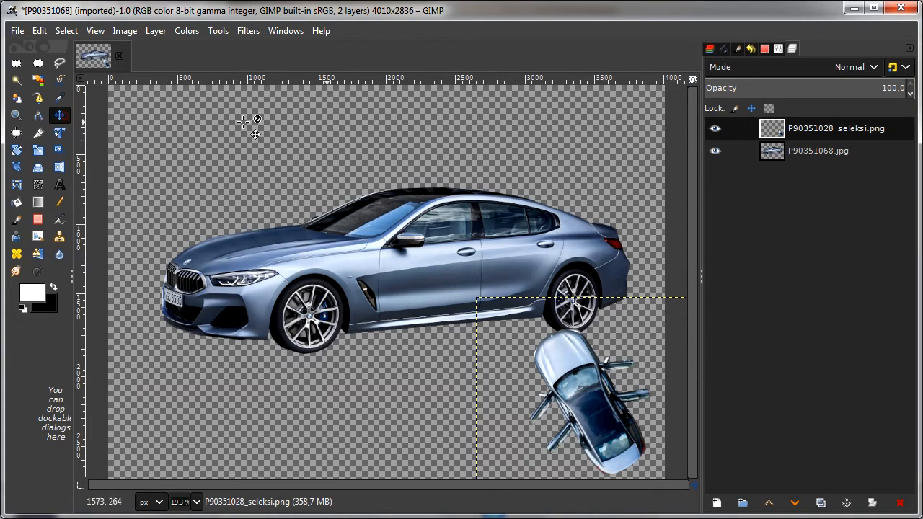
{"action": "left_click", "coordinate": [794, 153]}
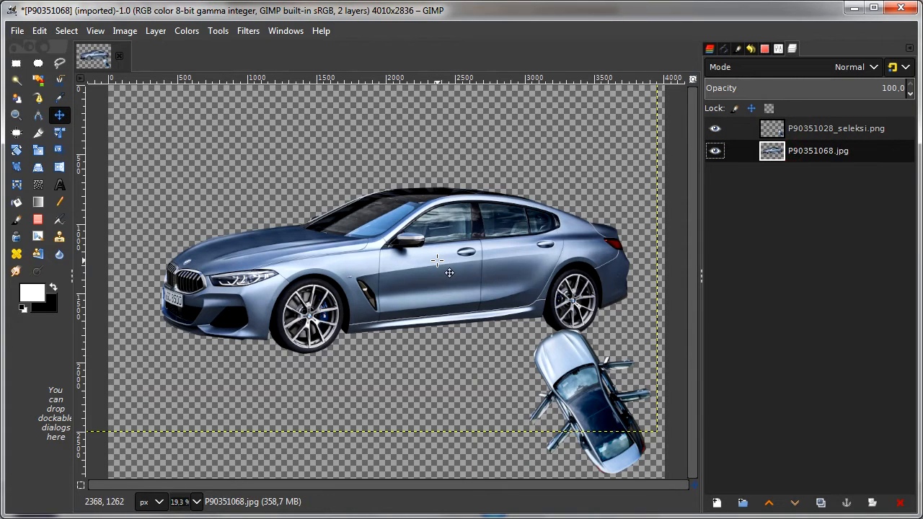
{"action": "left_click_drag", "start_coordinate": [449, 272], "coordinate": [437, 231]}
{"action": "left_click_drag", "start_coordinate": [437, 231], "coordinate": [437, 240]}
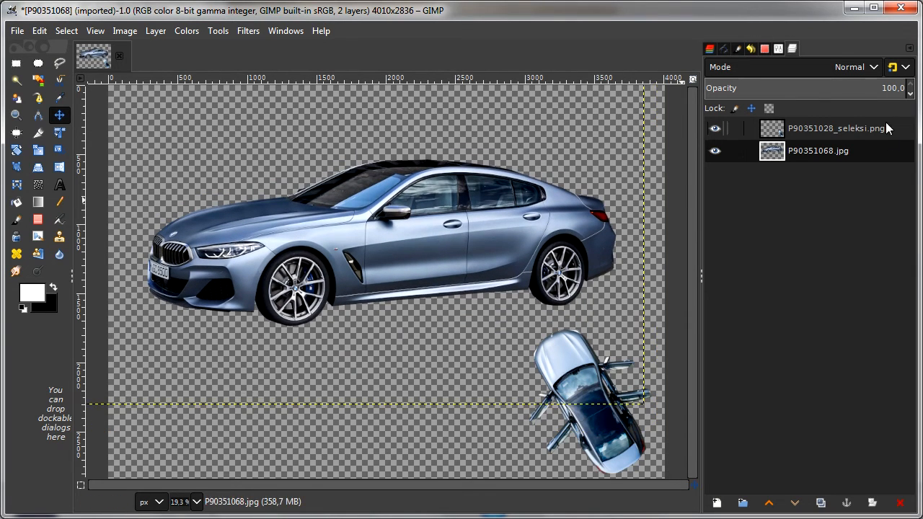
{"action": "left_click", "coordinate": [812, 130]}
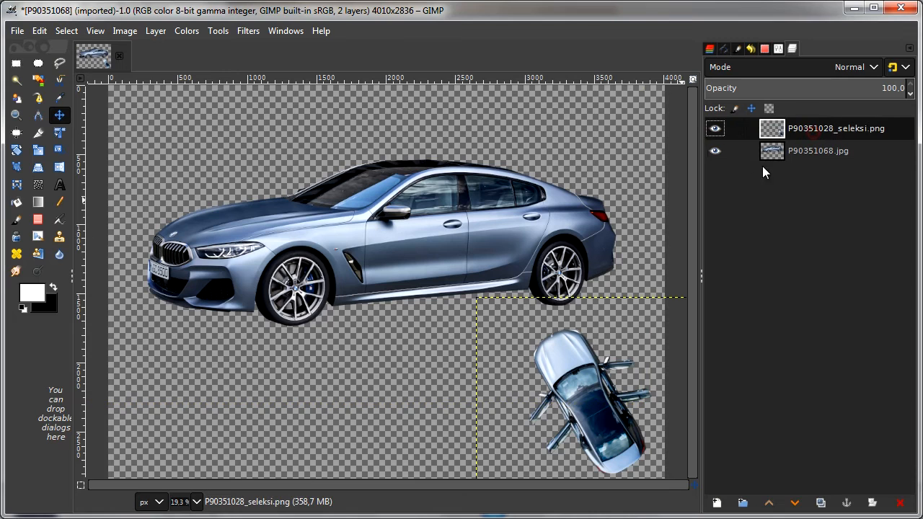
Step: Enlarge the top-view car layer P90351028_seleksi.png to about 2358 × 1668 px
{"action": "left_click", "coordinate": [40, 153]}
{"action": "left_click", "coordinate": [581, 424]}
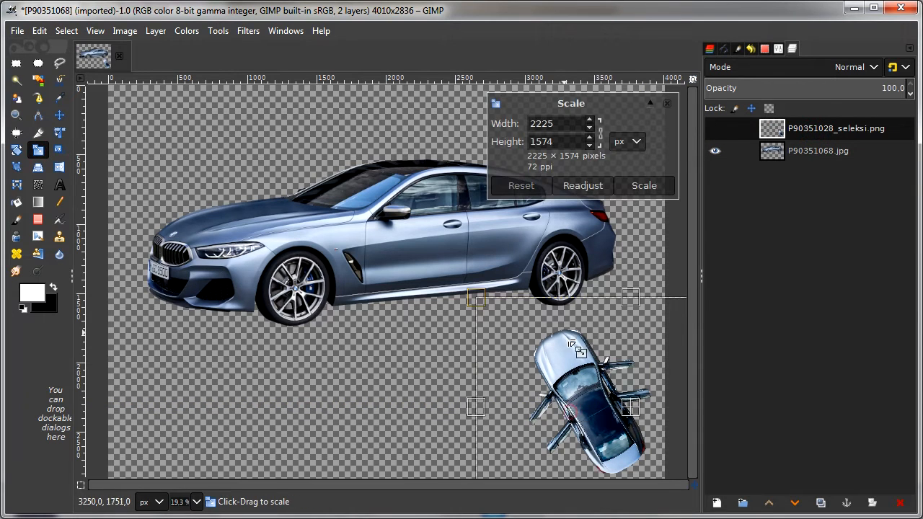
{"action": "left_click_drag", "start_coordinate": [477, 296], "coordinate": [463, 293]}
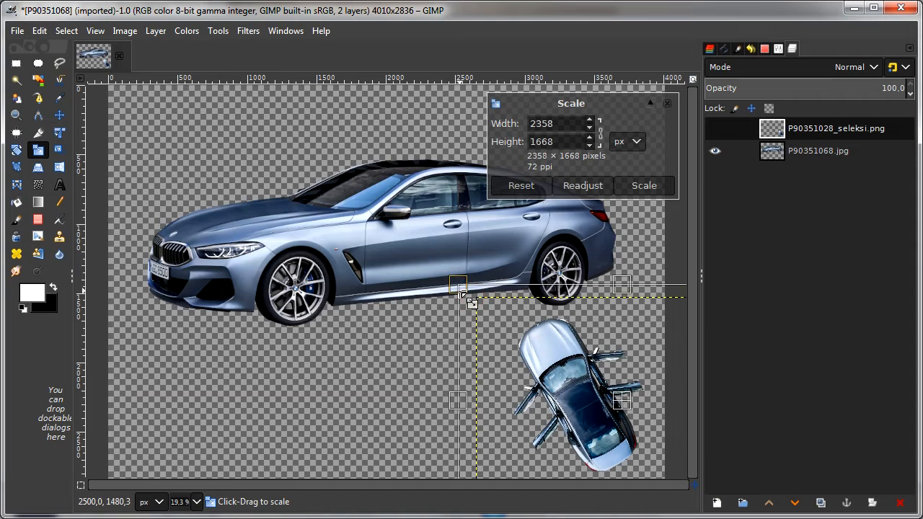
{"action": "left_click", "coordinate": [651, 189]}
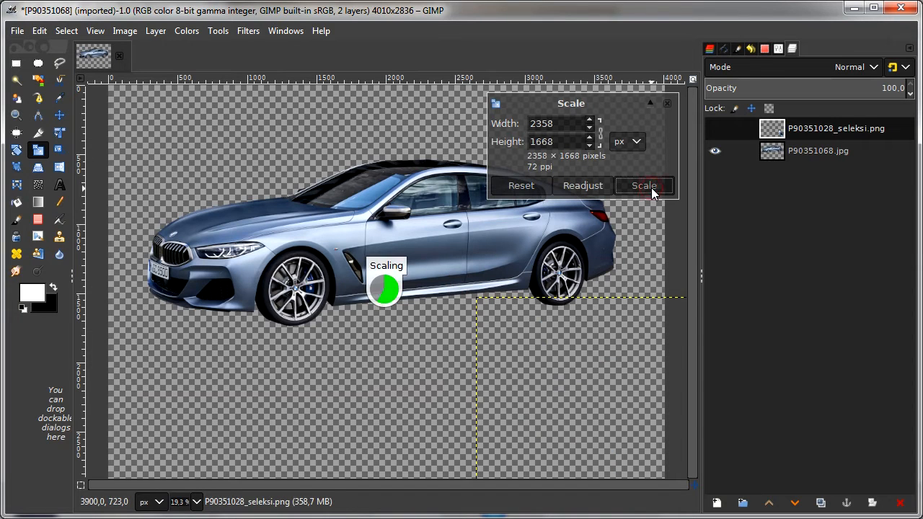
Step: Open P90351066_seleksi.png from the temp folder as a new layer in the image
{"action": "left_click", "coordinate": [17, 30]}
{"action": "left_click", "coordinate": [57, 96]}
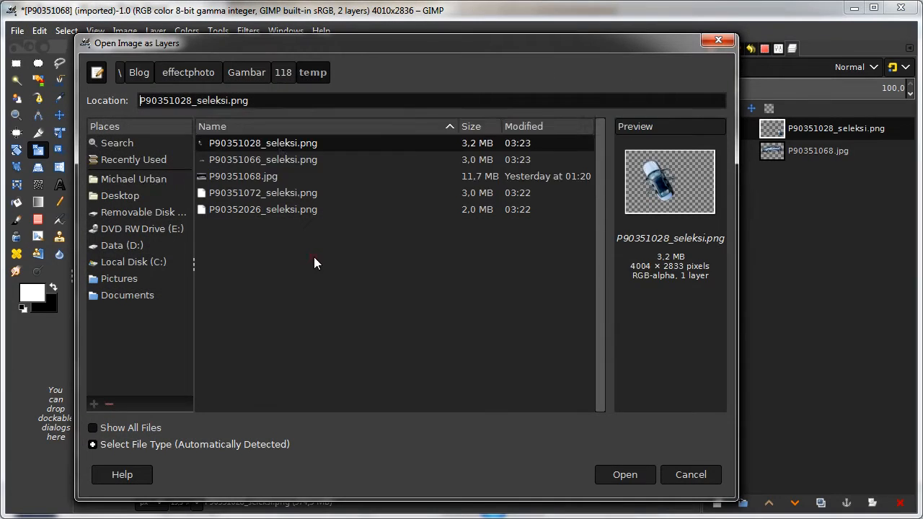
{"action": "double_click", "coordinate": [303, 160]}
Step: Scale the front-view car layer down to about 2198 × 1554 px and move it to the canvas's lower-left corner
{"action": "left_click", "coordinate": [126, 102]}
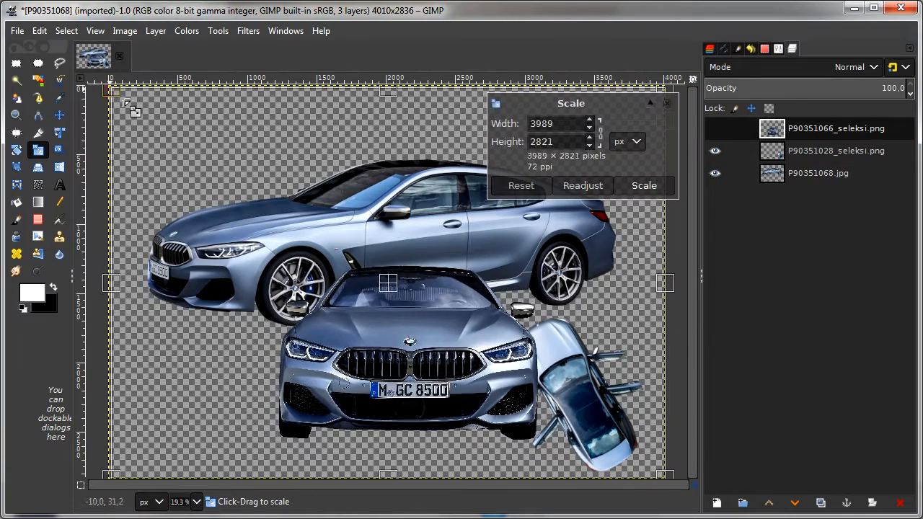
{"action": "left_click_drag", "start_coordinate": [127, 103], "coordinate": [360, 263]}
{"action": "key", "text": "Return"}
{"action": "key", "text": "m"}
{"action": "left_click_drag", "start_coordinate": [514, 416], "coordinate": [192, 411]}
Step: Open P90351072_seleksi.png as a new layer and scale the rear-view car down to about 2326 × 1645 px
{"action": "key", "text": "ctrl+alt+o"}
{"action": "double_click", "coordinate": [316, 190]}
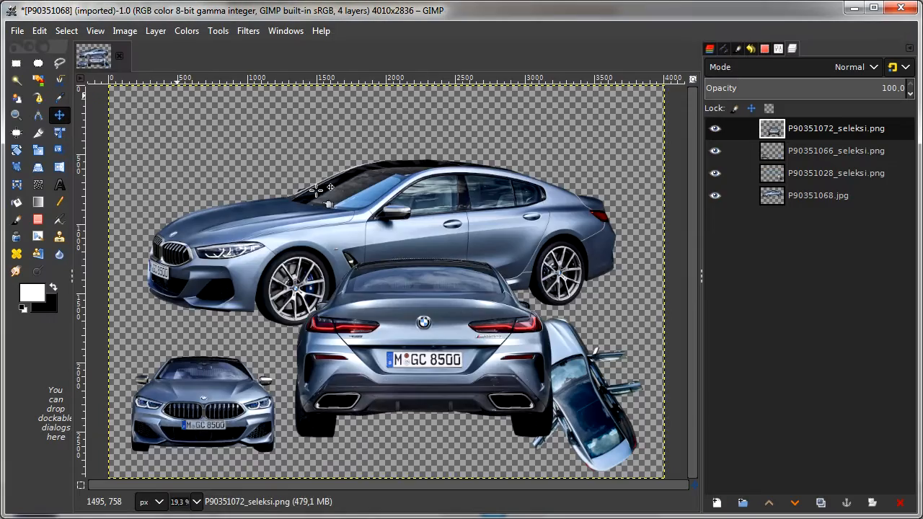
{"action": "left_click", "coordinate": [37, 150]}
{"action": "left_click", "coordinate": [121, 99]}
{"action": "left_click_drag", "start_coordinate": [114, 95], "coordinate": [325, 288]}
{"action": "left_click", "coordinate": [631, 187]}
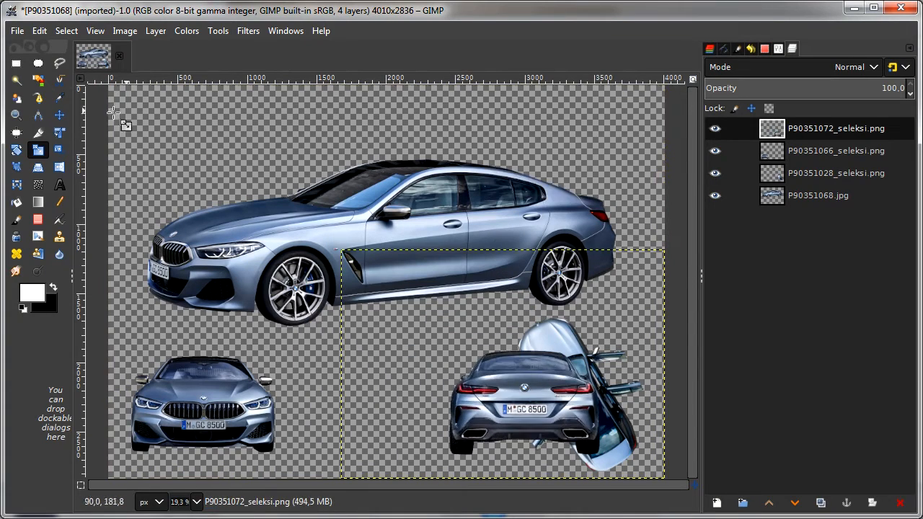
Step: Move the rear-view car to the canvas's upper-right corner and nudge the large side-view car in P90351068.jpg slightly down
{"action": "key", "text": "m"}
{"action": "left_click_drag", "start_coordinate": [524, 390], "coordinate": [573, 152]}
{"action": "left_click", "coordinate": [37, 150]}
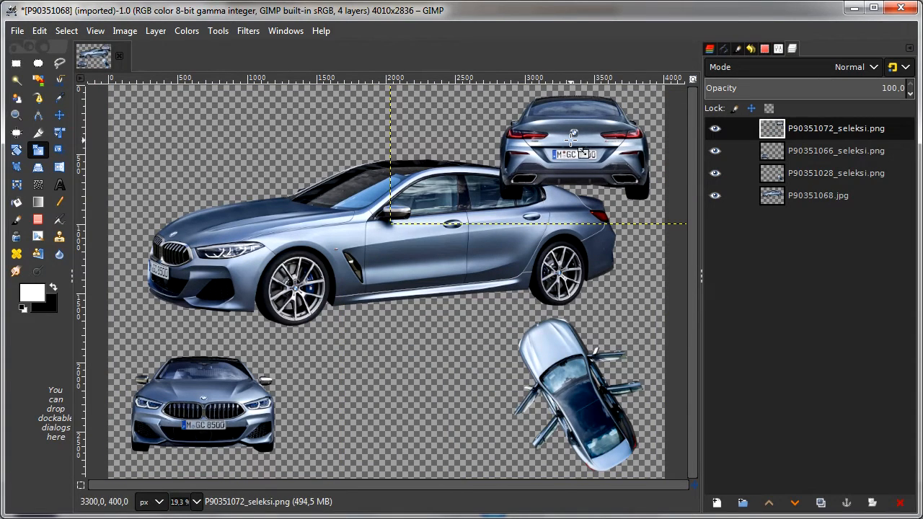
{"action": "left_click", "coordinate": [60, 118]}
{"action": "left_click", "coordinate": [824, 202]}
{"action": "left_click_drag", "start_coordinate": [461, 231], "coordinate": [462, 235]}
Step: Scale the rear-view car layer P90351072_seleksi.png down further and place it in the upper-right corner, clear of the large car
{"action": "left_click", "coordinate": [821, 127]}
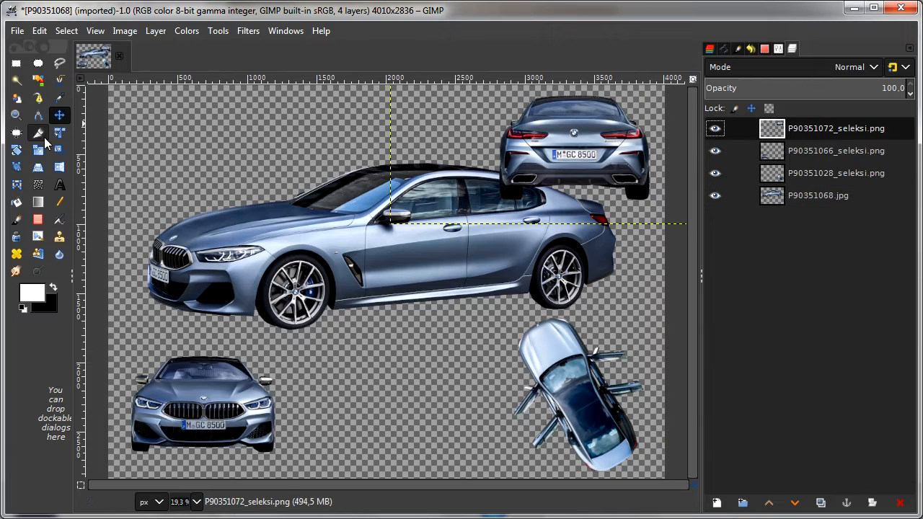
{"action": "scroll", "coordinate": [532, 150], "scroll_direction": "down", "scroll_amount": 1}
{"action": "left_click", "coordinate": [37, 151]}
{"action": "left_click", "coordinate": [390, 102]}
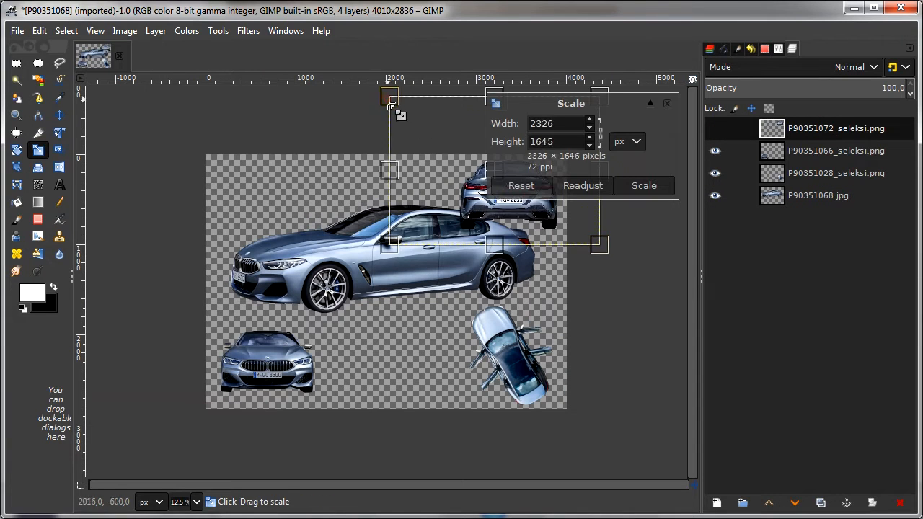
{"action": "left_click_drag", "start_coordinate": [389, 102], "coordinate": [449, 144]}
{"action": "left_click", "coordinate": [644, 185]}
{"action": "key", "text": "m"}
{"action": "left_click_drag", "start_coordinate": [546, 231], "coordinate": [523, 201]}
{"action": "left_click", "coordinate": [95, 30]}
{"action": "mouse_move", "coordinate": [123, 97]}
{"action": "left_click", "coordinate": [330, 148]}
Step: Open P90352026_seleksi.png from the temp folder as a new layer in the image
{"action": "left_click", "coordinate": [17, 30]}
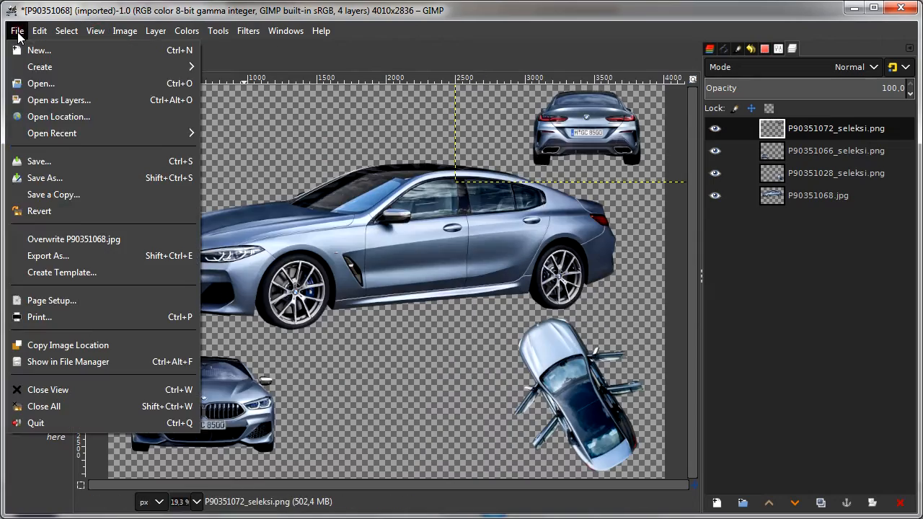
{"action": "left_click", "coordinate": [59, 99]}
{"action": "double_click", "coordinate": [280, 208]}
Step: Scale the dark side-view car layer to about 1992 × 1412 px and place it between the front-view and top-view cars
{"action": "key", "text": "shift+s"}
{"action": "left_click", "coordinate": [131, 121]}
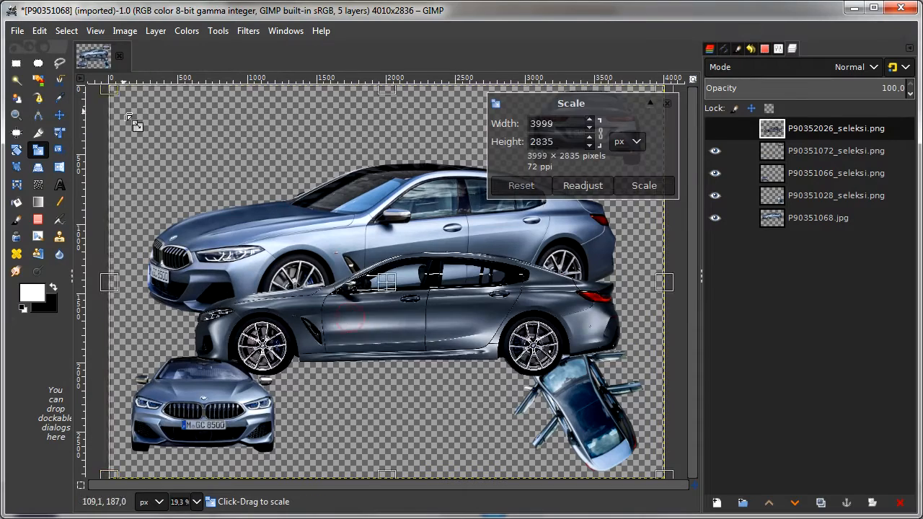
{"action": "left_click_drag", "start_coordinate": [132, 121], "coordinate": [388, 281]}
{"action": "left_click_drag", "start_coordinate": [546, 381], "coordinate": [408, 393]}
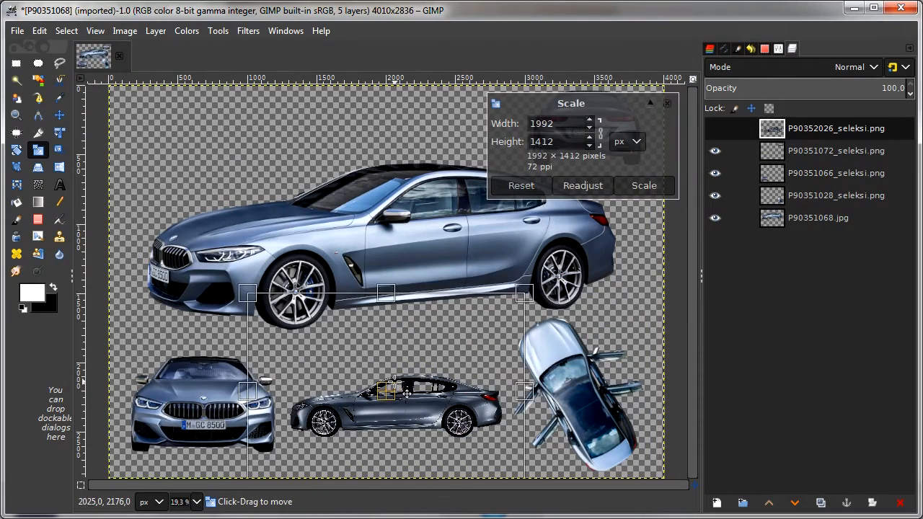
{"action": "left_click", "coordinate": [644, 187]}
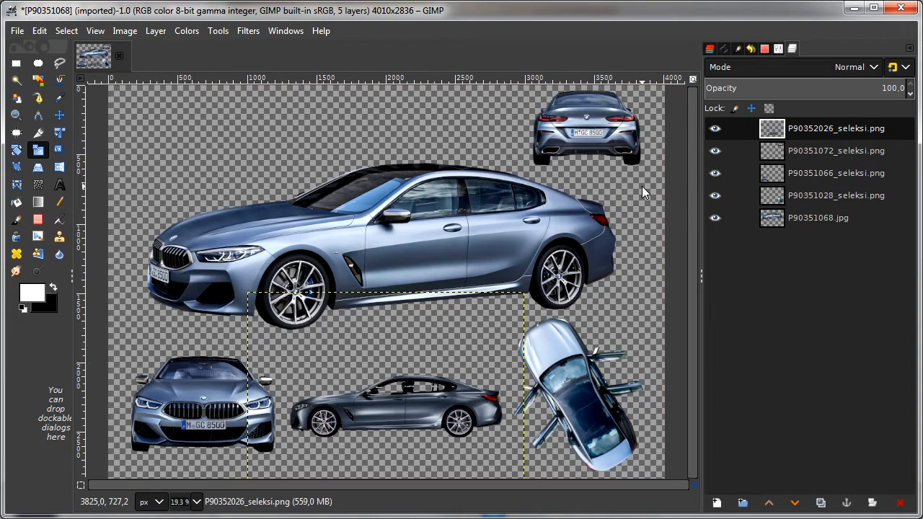
Step: Scale the front-view car layer P90351066_seleksi.png down to about 1812 × 1281 px and shift it slightly up and right
{"action": "left_click", "coordinate": [714, 195]}
{"action": "left_click", "coordinate": [714, 195]}
{"action": "left_click", "coordinate": [714, 173]}
{"action": "left_click", "coordinate": [715, 174]}
{"action": "left_click", "coordinate": [772, 174]}
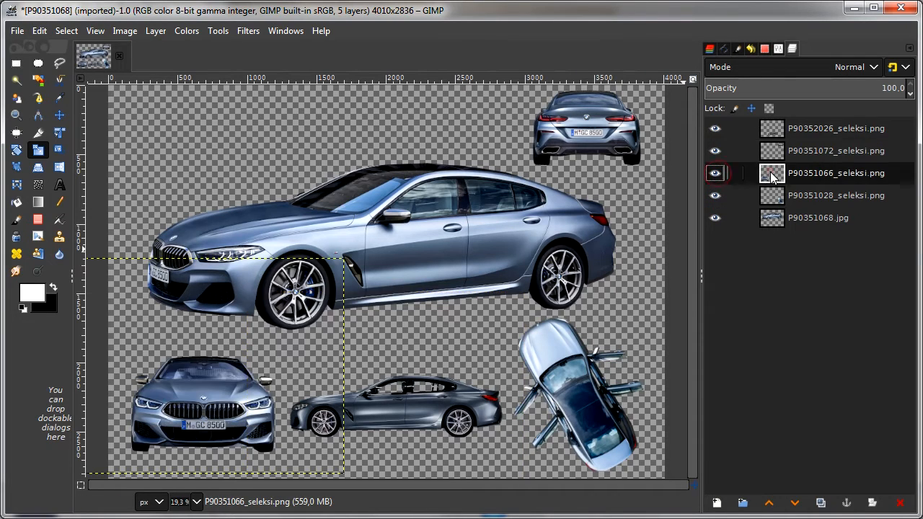
{"action": "left_click", "coordinate": [197, 422]}
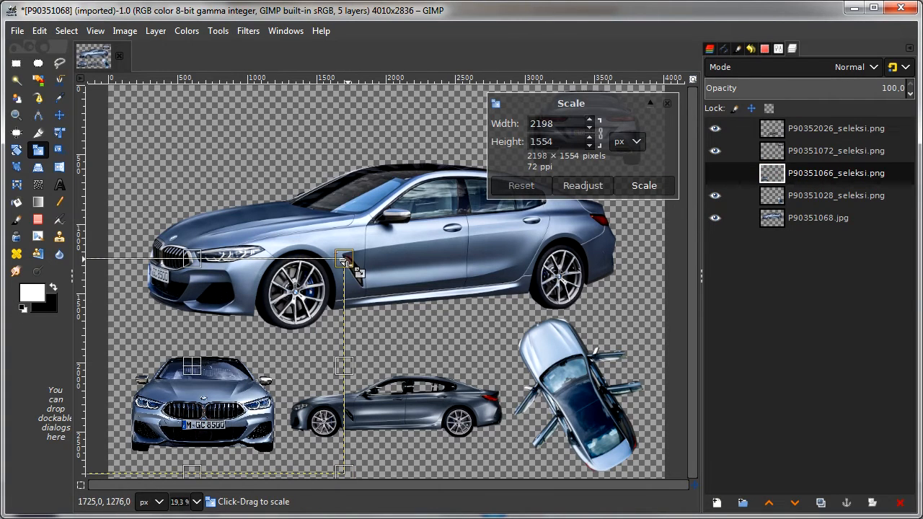
{"action": "left_click_drag", "start_coordinate": [340, 260], "coordinate": [288, 288]}
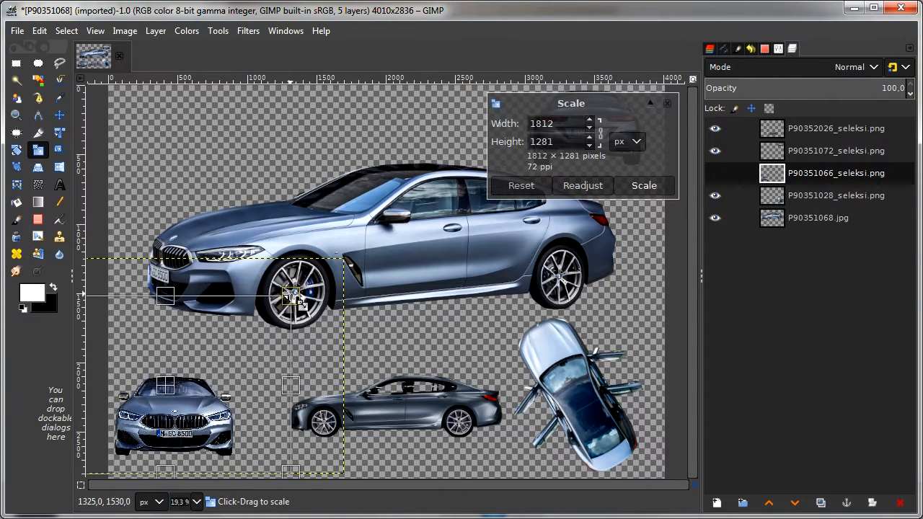
{"action": "left_click_drag", "start_coordinate": [170, 389], "coordinate": [184, 382]}
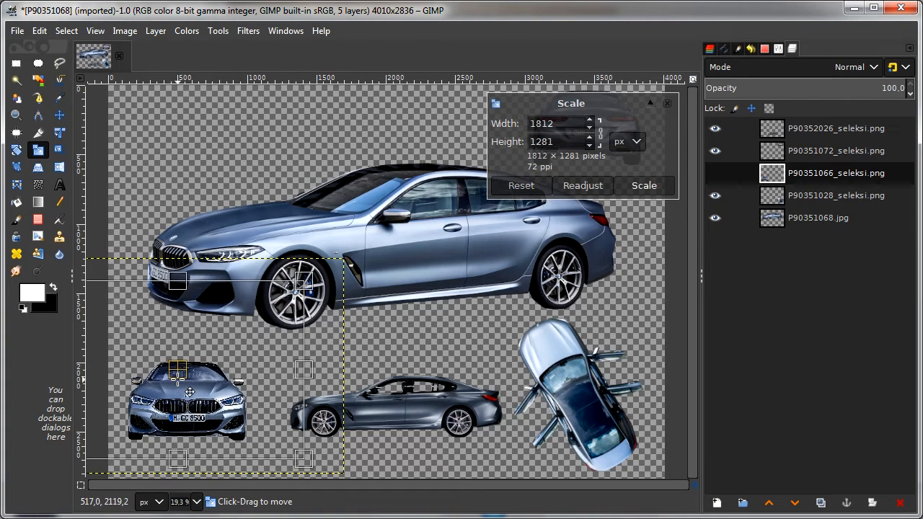
{"action": "left_click", "coordinate": [649, 186]}
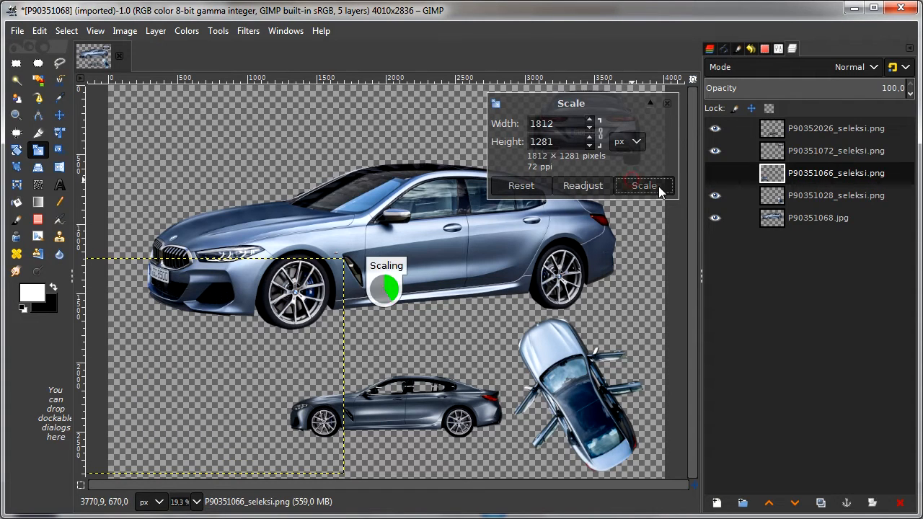
Step: Enlarge the small side-view car layer P90352026_seleksi.png to about 2275 × 1613 px and center it between the neighbouring cars
{"action": "left_click", "coordinate": [822, 131]}
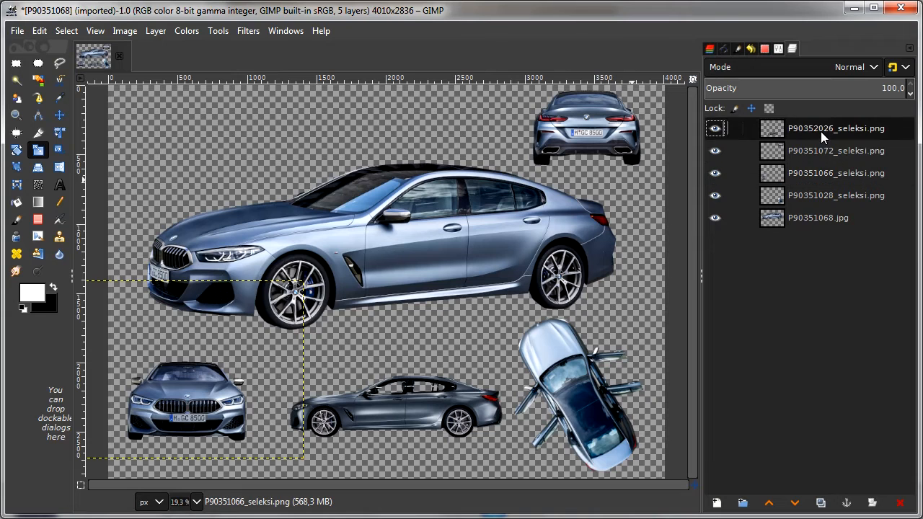
{"action": "left_click", "coordinate": [397, 433]}
{"action": "left_click_drag", "start_coordinate": [247, 296], "coordinate": [198, 294]}
{"action": "left_click_drag", "start_coordinate": [376, 394], "coordinate": [381, 407]}
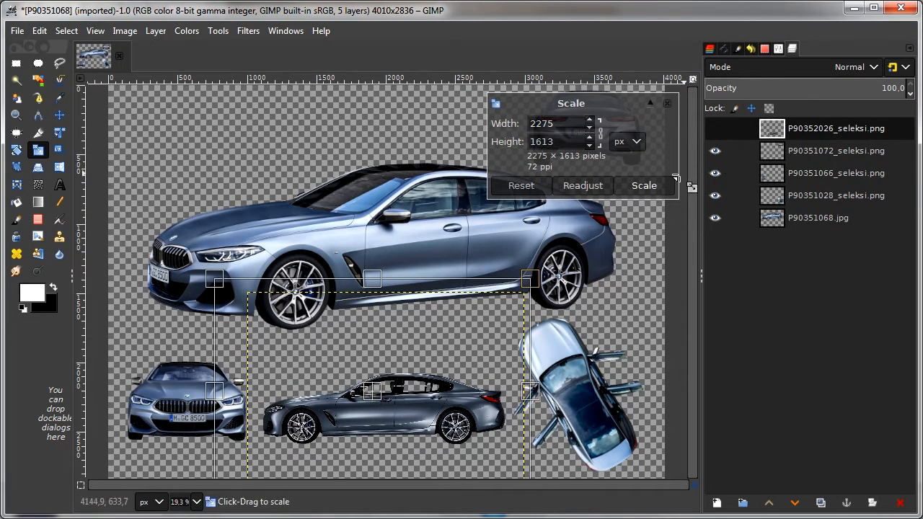
{"action": "left_click", "coordinate": [646, 188]}
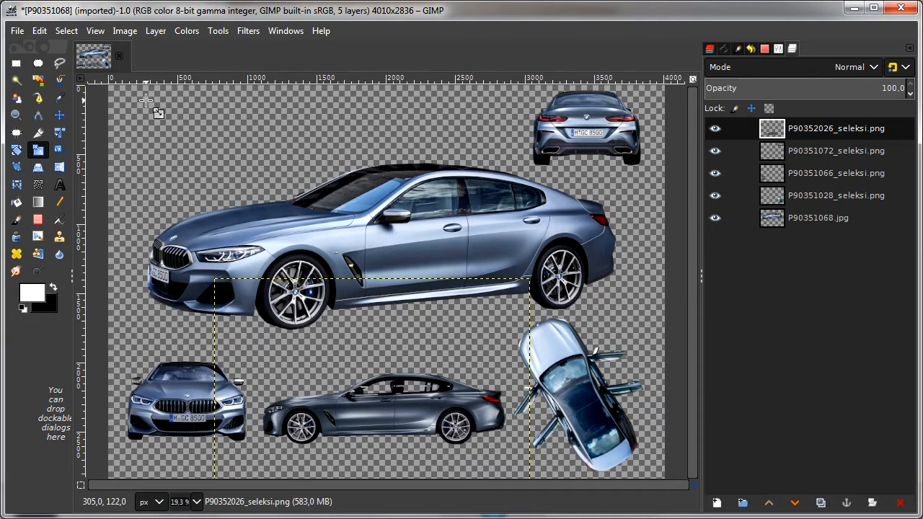
Step: Merge the four cut-out car layers down one after another into the P90351068.jpg layer
{"action": "left_click", "coordinate": [156, 32]}
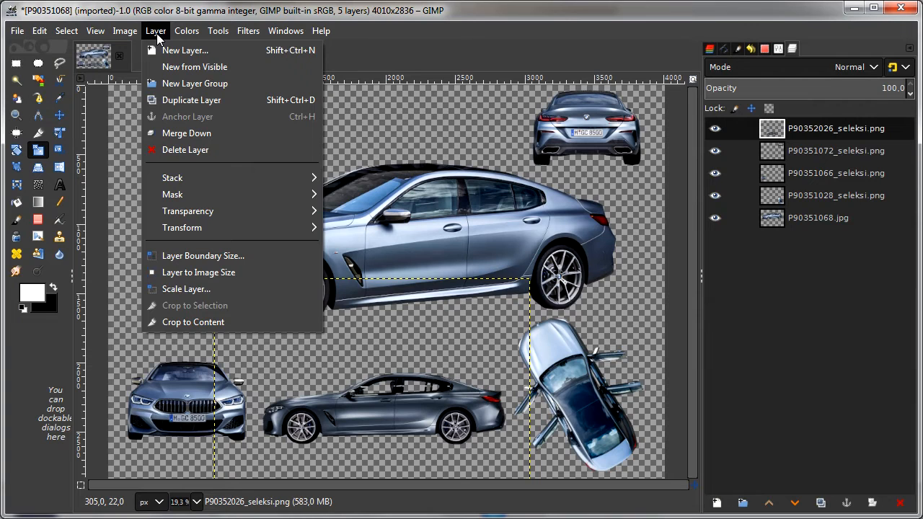
{"action": "left_click", "coordinate": [255, 130]}
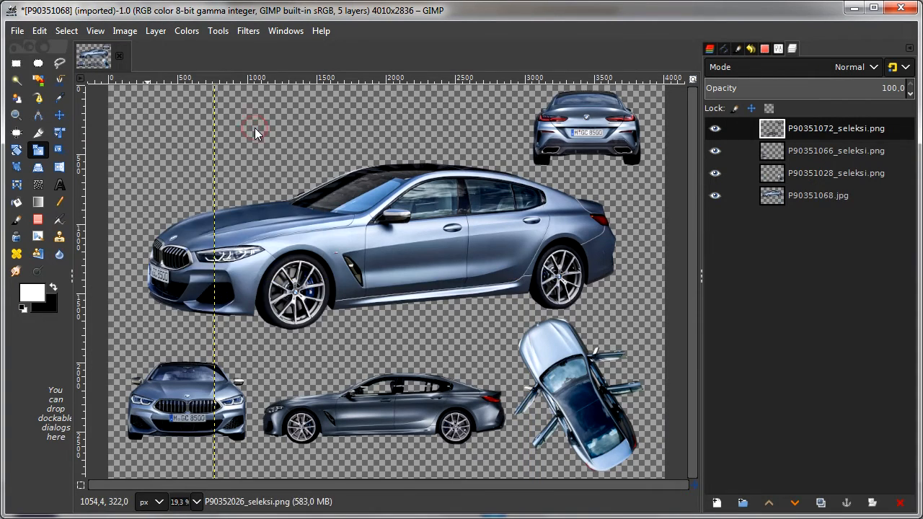
{"action": "left_click", "coordinate": [156, 32]}
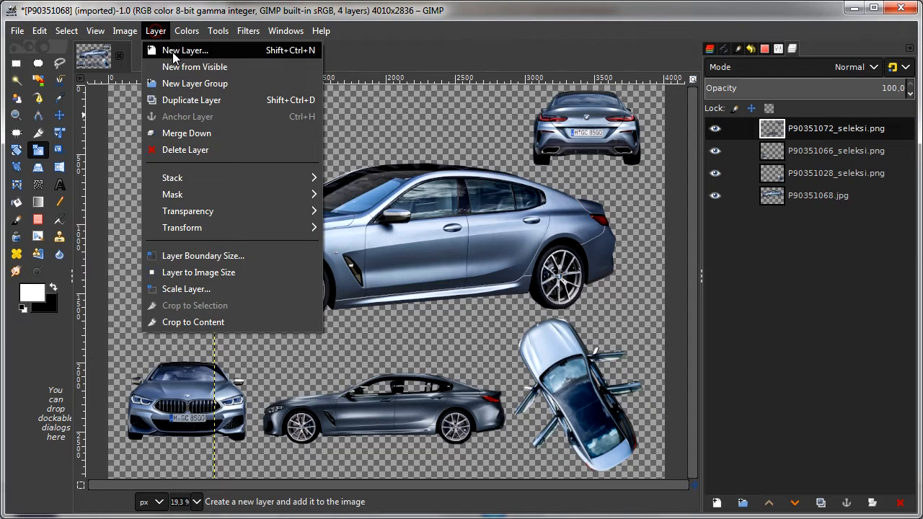
{"action": "left_click", "coordinate": [215, 135]}
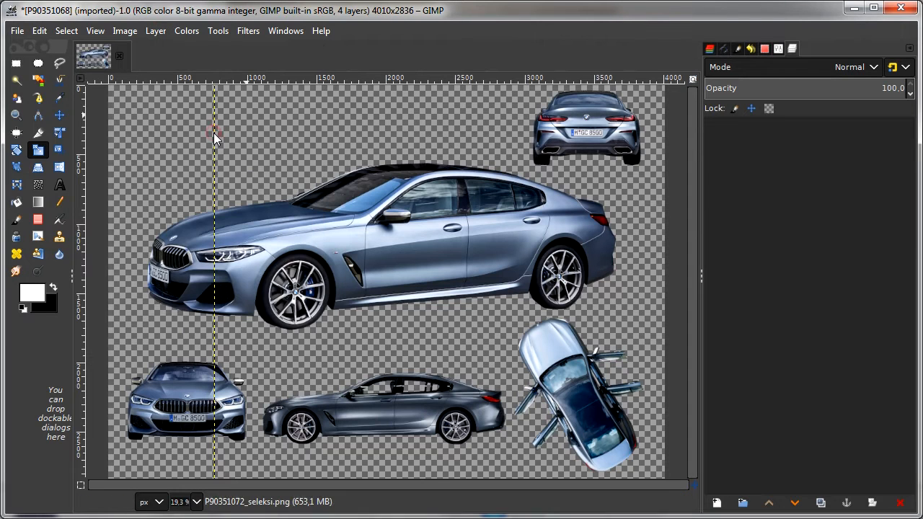
{"action": "left_click", "coordinate": [156, 31]}
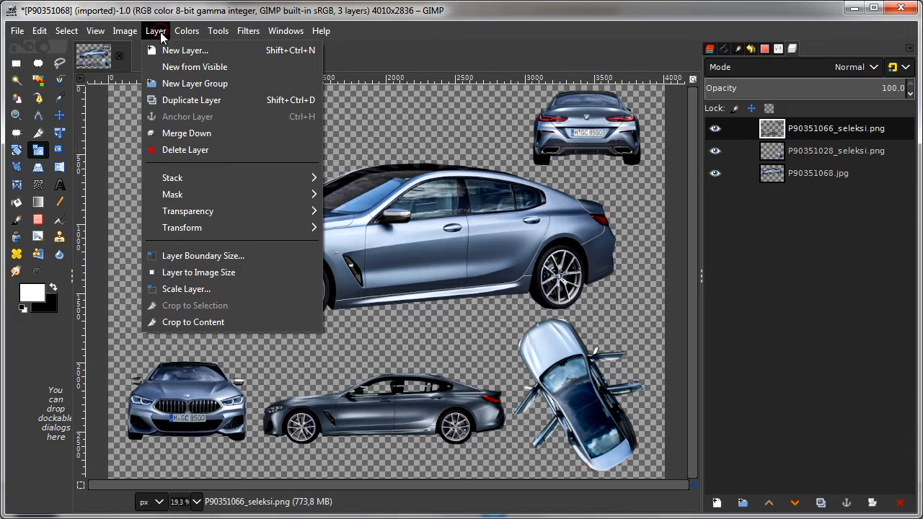
{"action": "left_click", "coordinate": [190, 135]}
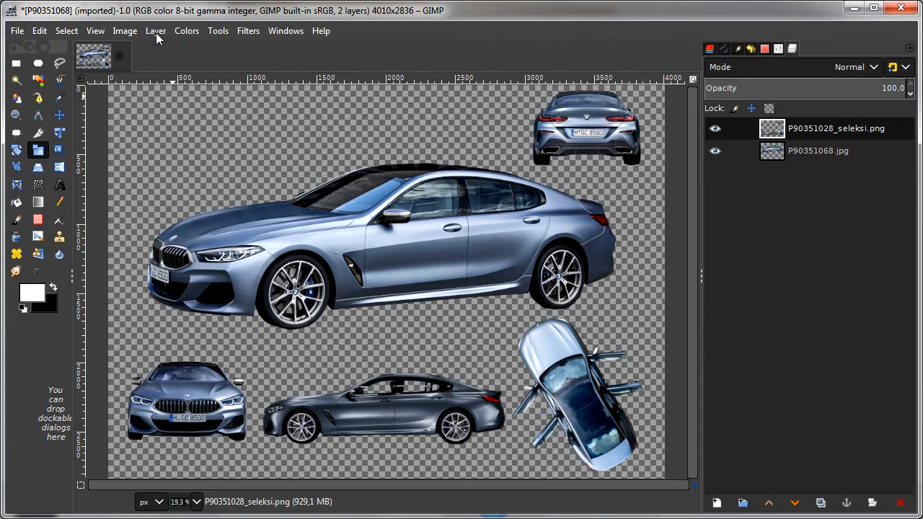
{"action": "left_click", "coordinate": [156, 31]}
{"action": "left_click", "coordinate": [186, 134]}
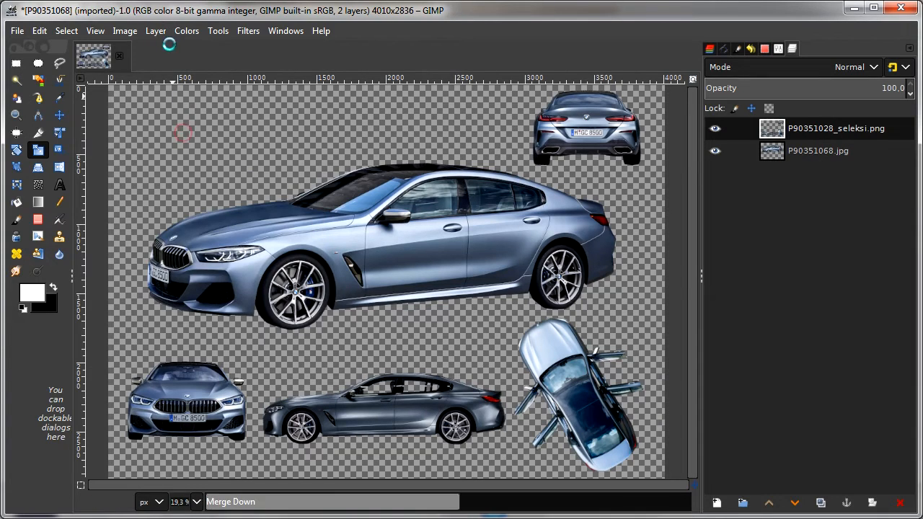
{"action": "left_click", "coordinate": [156, 31]}
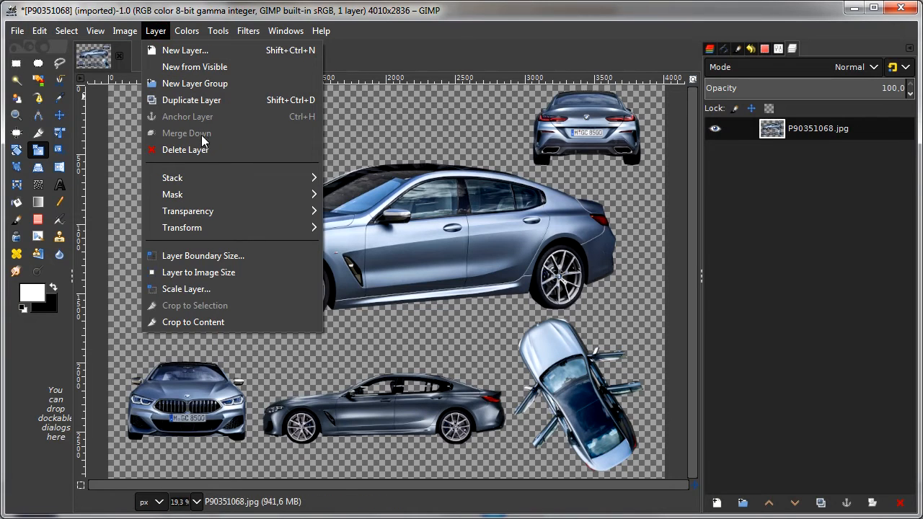
{"action": "left_click", "coordinate": [771, 238]}
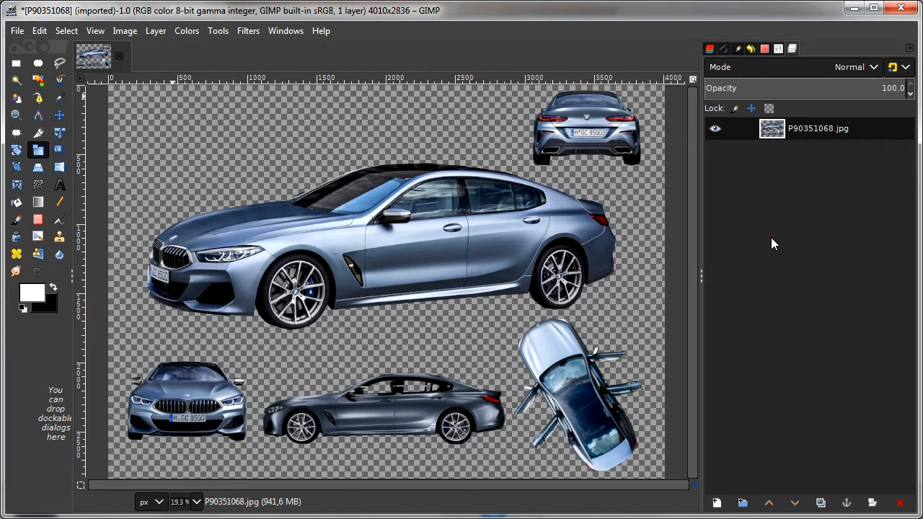
{"action": "left_click", "coordinate": [156, 31]}
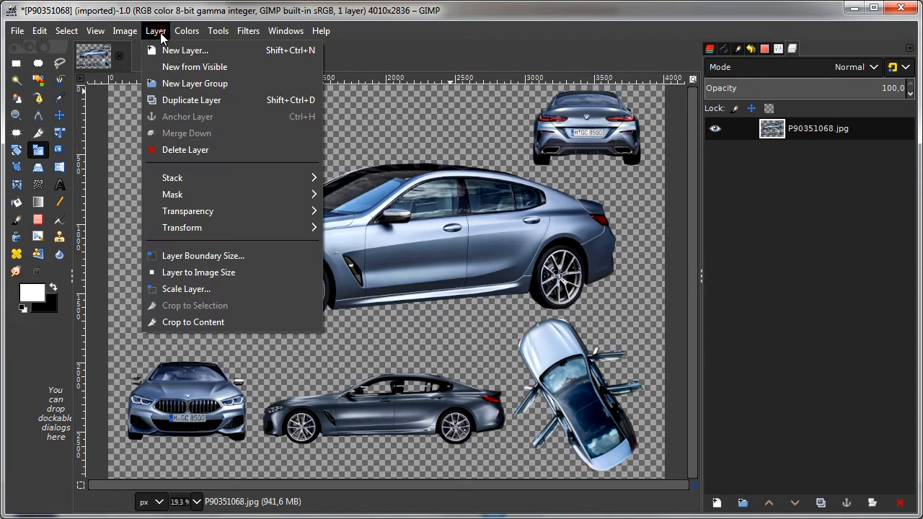
{"action": "left_click", "coordinate": [176, 50]}
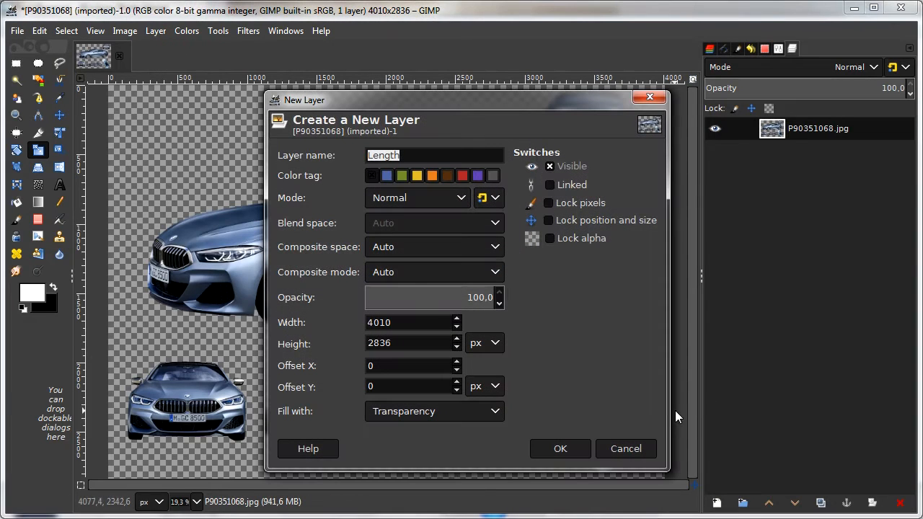
{"action": "left_click", "coordinate": [630, 450]}
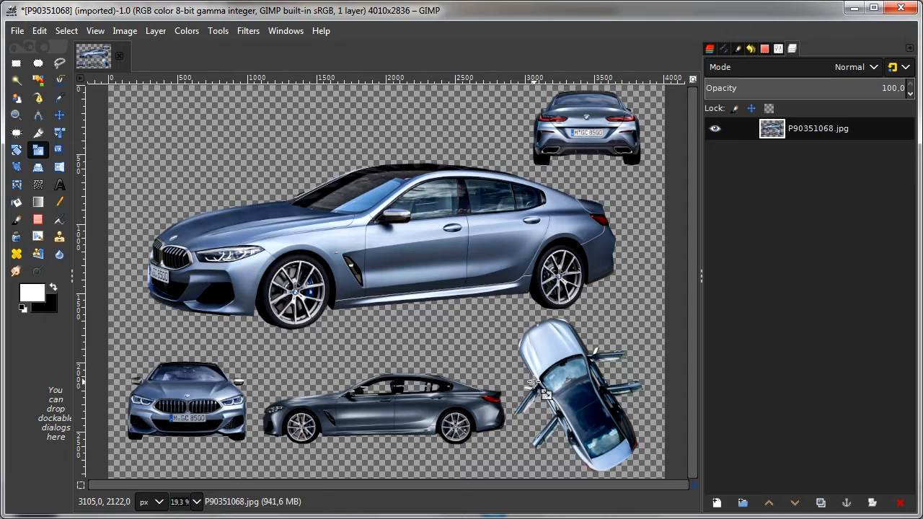
Step: Change the foreground color to the dark blue with HTML notation 0a1745
{"action": "left_click", "coordinate": [33, 297]}
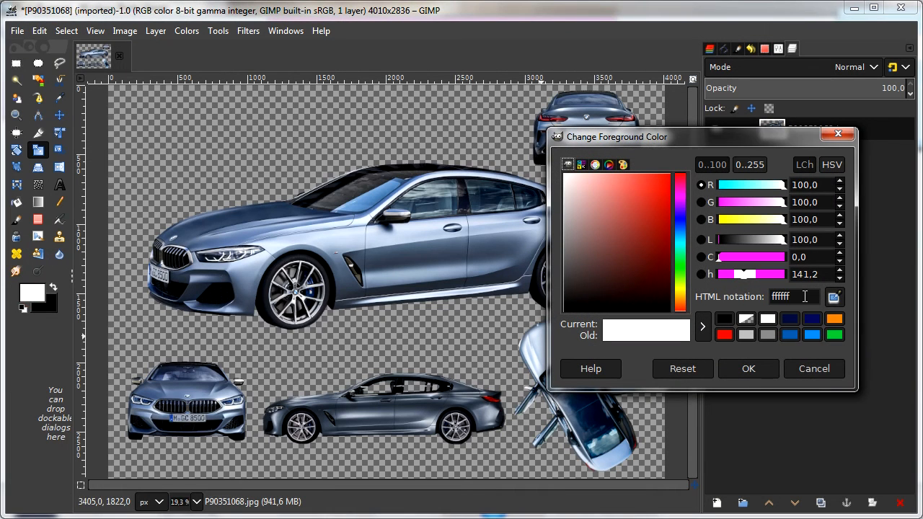
{"action": "left_click", "coordinate": [804, 296]}
{"action": "type", "text": "0a1745"}
{"action": "key", "text": "Return"}
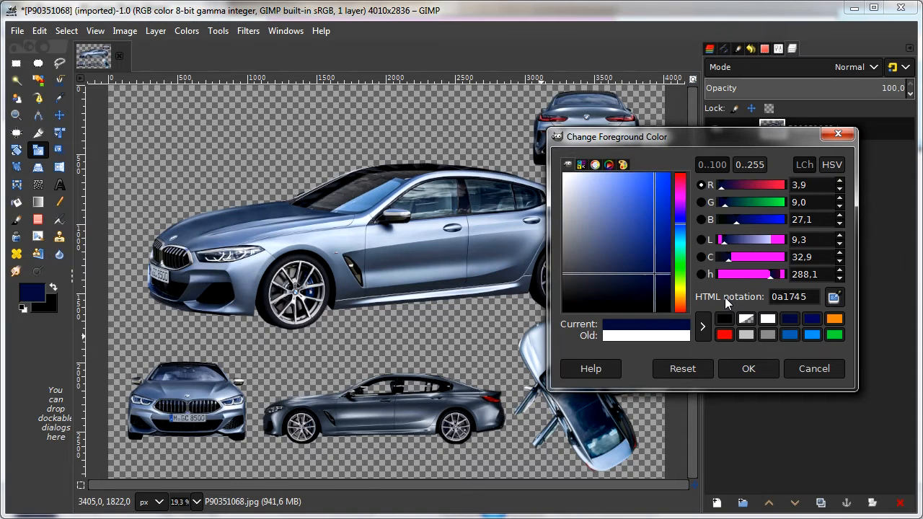
{"action": "left_click", "coordinate": [749, 369]}
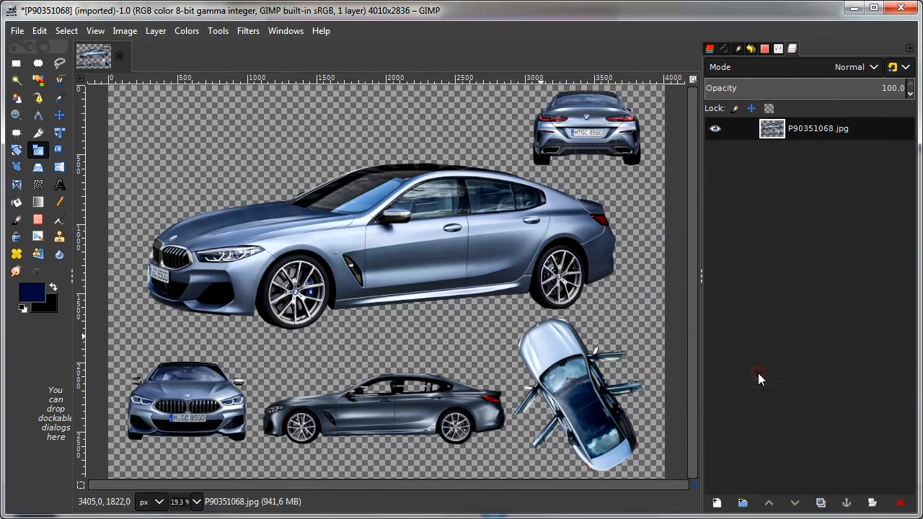
Step: Create a layer named Blue Background filled with the foreground color and lower it beneath the P90351068.jpg car layer
{"action": "left_click", "coordinate": [156, 30]}
{"action": "left_click", "coordinate": [169, 49]}
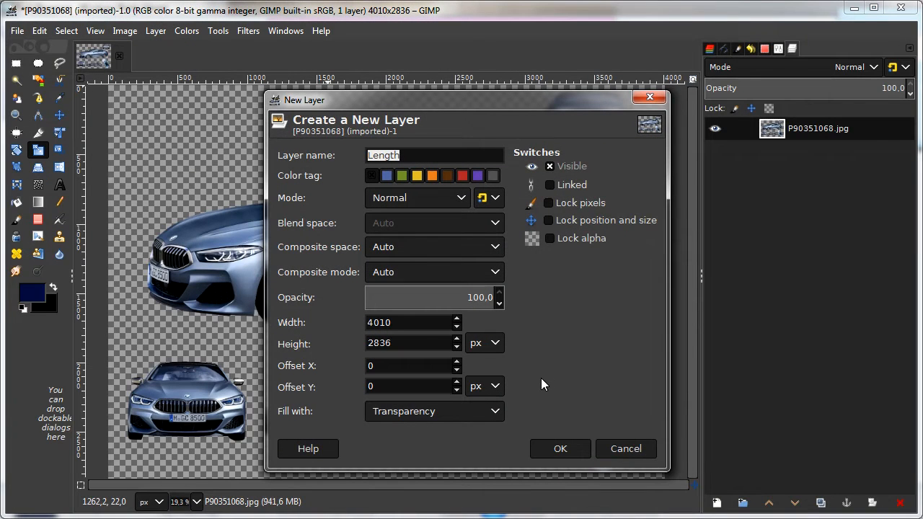
{"action": "type", "text": "Blue Background"}
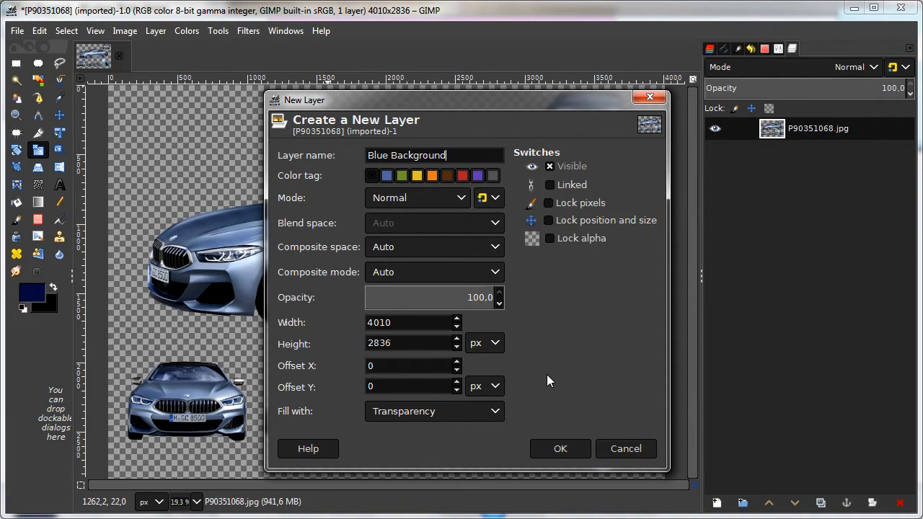
{"action": "left_click", "coordinate": [486, 413]}
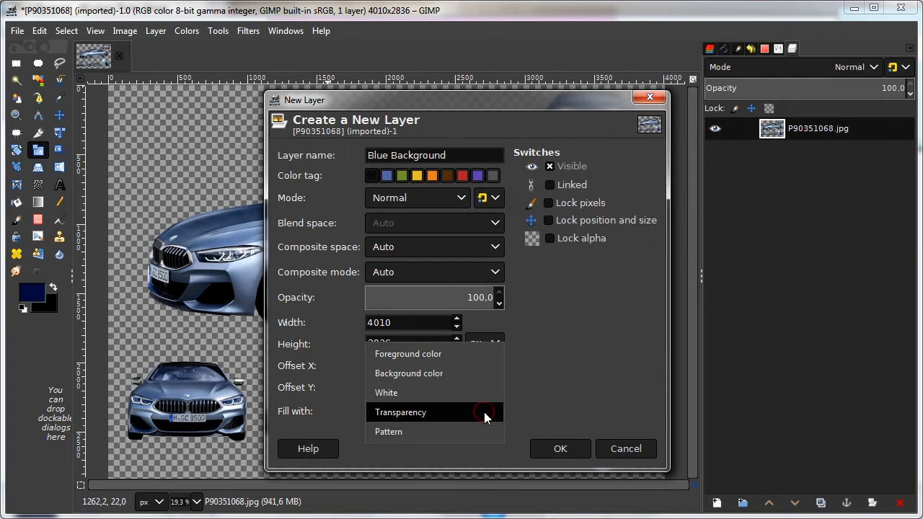
{"action": "left_click", "coordinate": [473, 354]}
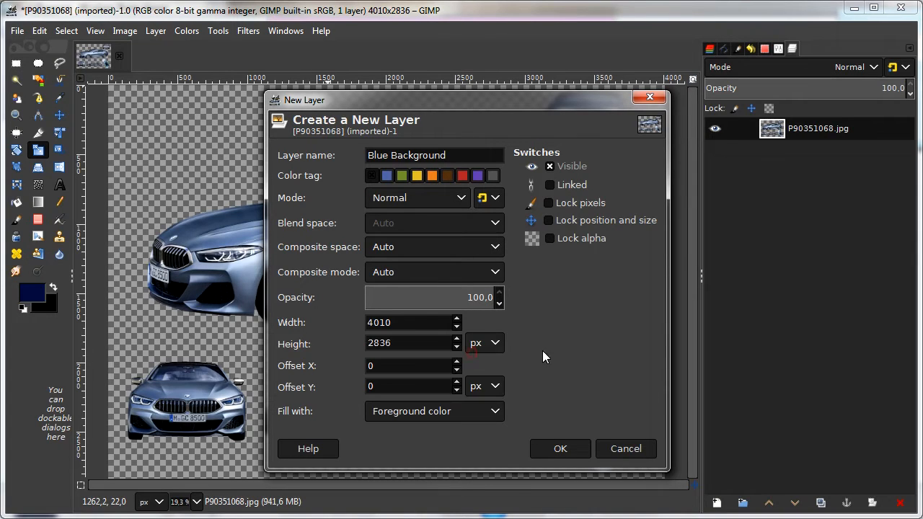
{"action": "left_click", "coordinate": [576, 449]}
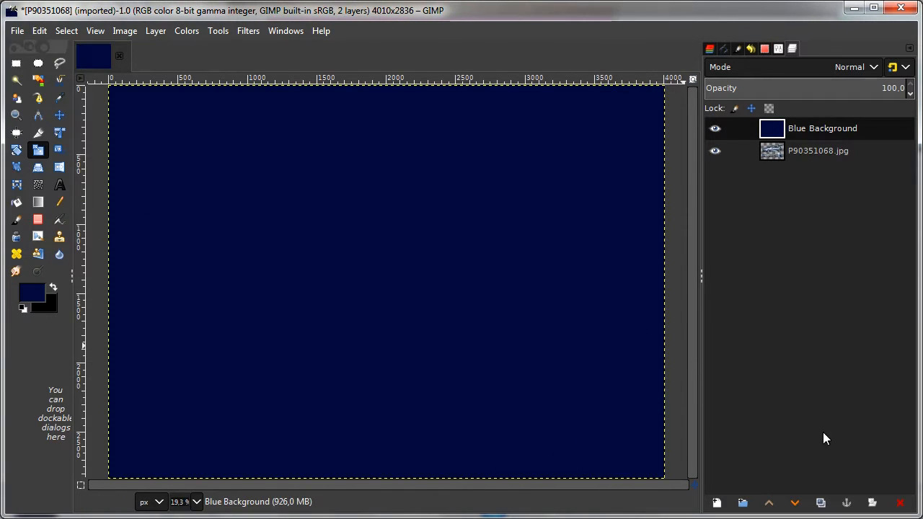
{"action": "left_click", "coordinate": [795, 504]}
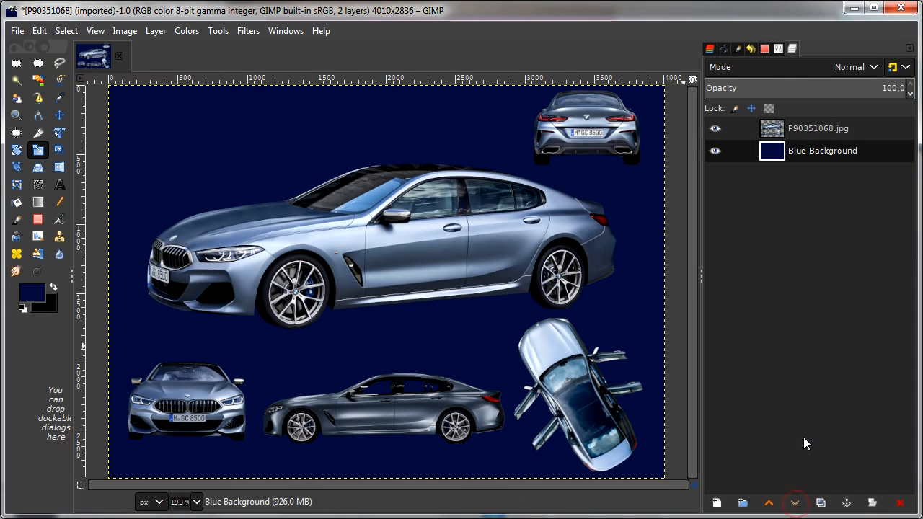
Step: Desaturate the P90351068.jpg car layer with Hue-Saturation by setting saturation to -100
{"action": "left_click", "coordinate": [812, 129]}
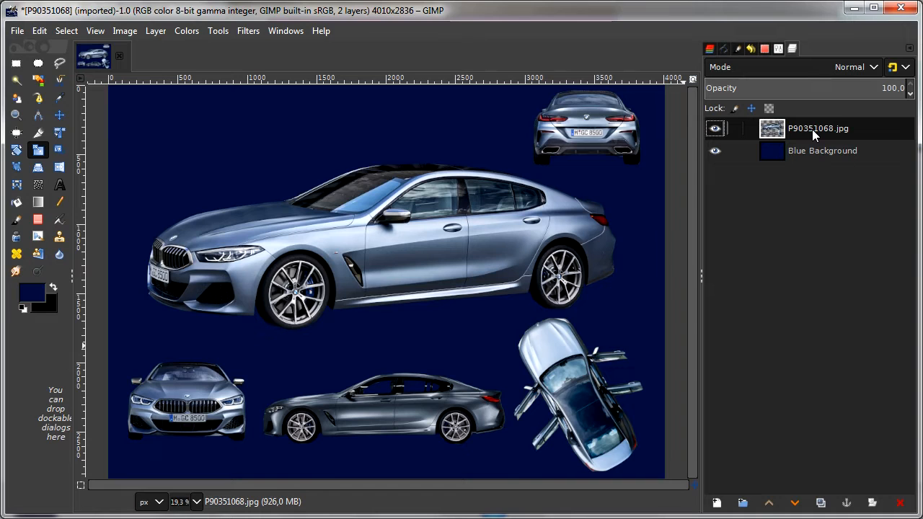
{"action": "left_click", "coordinate": [192, 32]}
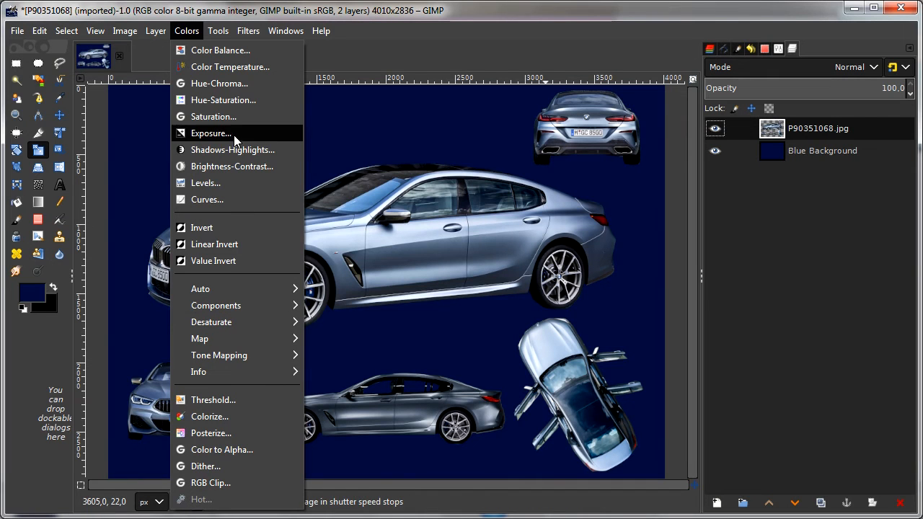
{"action": "left_click", "coordinate": [266, 102]}
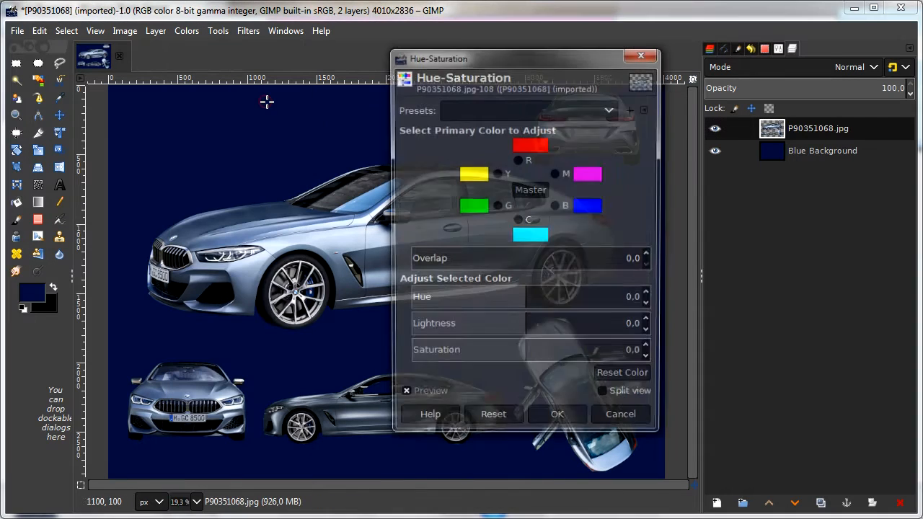
{"action": "left_click_drag", "start_coordinate": [528, 352], "coordinate": [376, 351]}
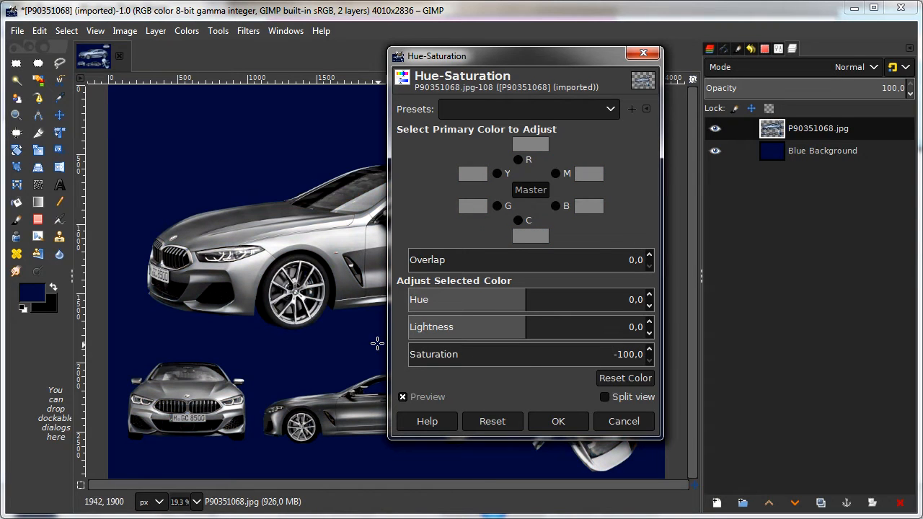
{"action": "left_click", "coordinate": [566, 422]}
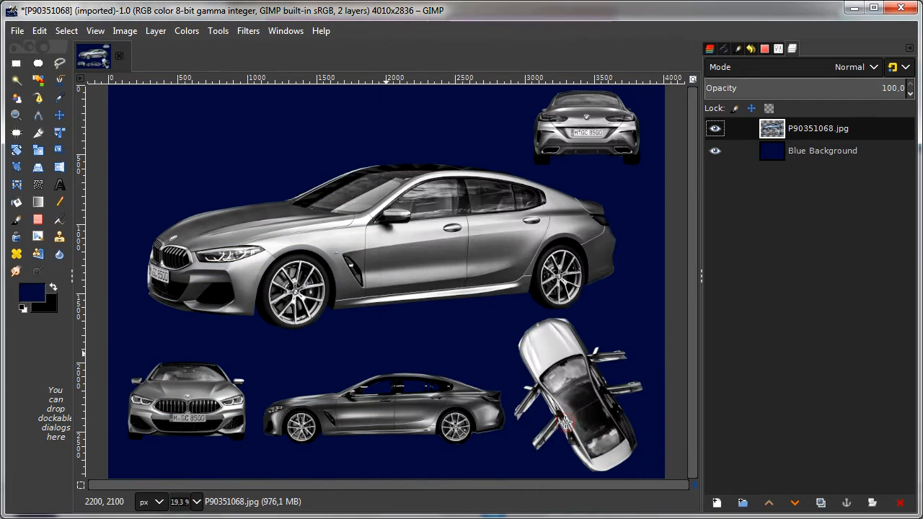
Step: Apply the Edge filter with the Sobel algorithm and amount 2.000 to the car layer, and set its blend mode to Screen
{"action": "left_click", "coordinate": [247, 32]}
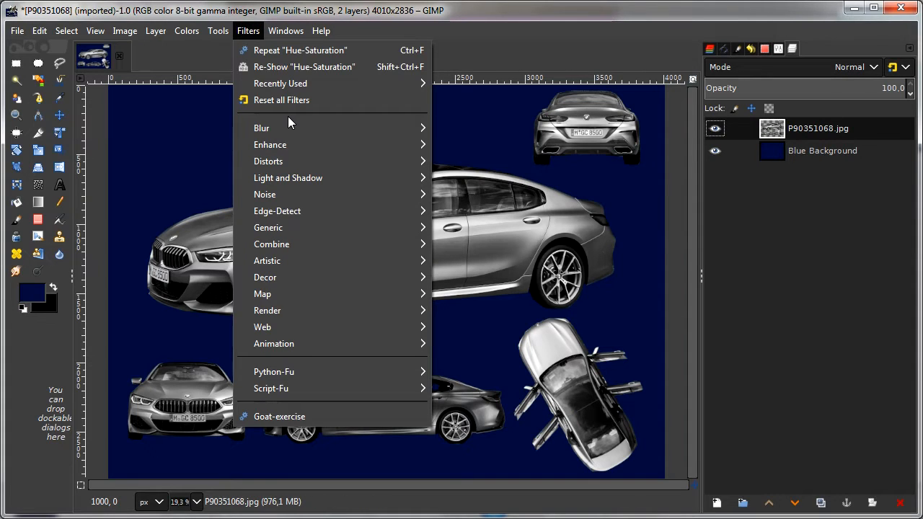
{"action": "mouse_move", "coordinate": [319, 212]}
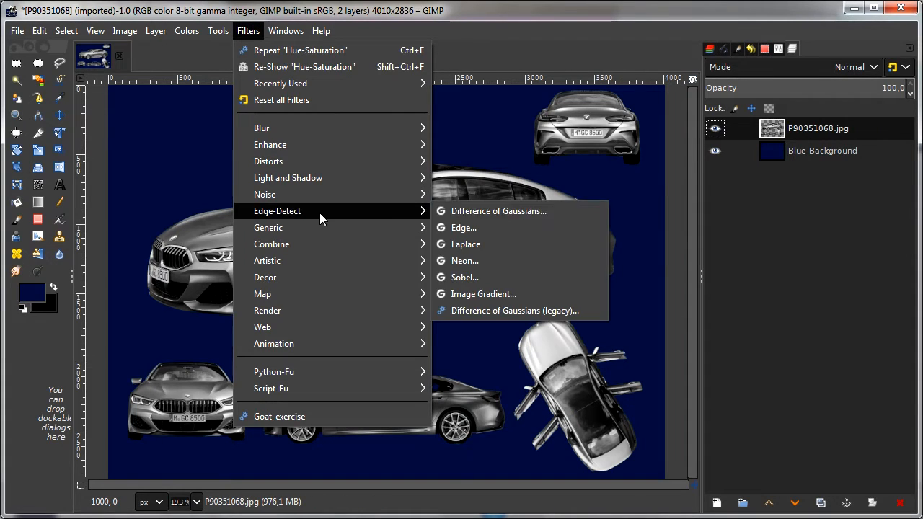
{"action": "left_click", "coordinate": [561, 229]}
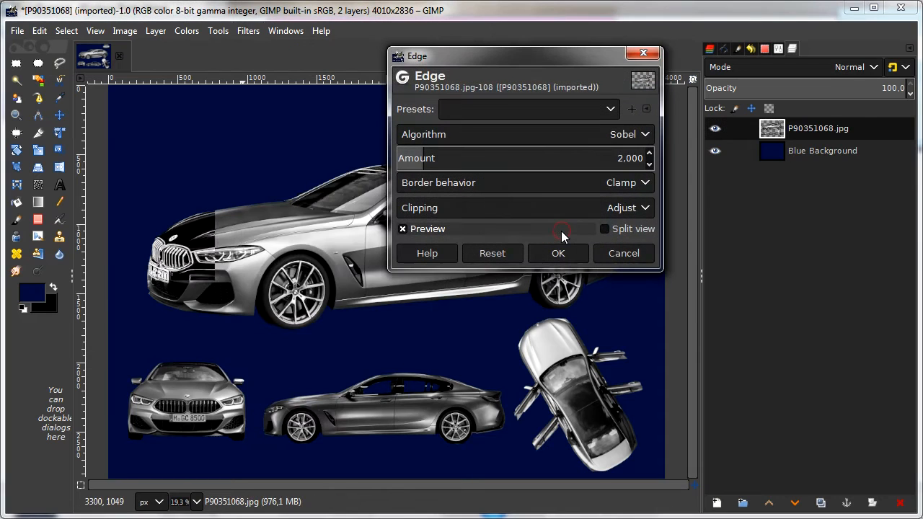
{"action": "left_click_drag", "start_coordinate": [564, 59], "coordinate": [775, 225]}
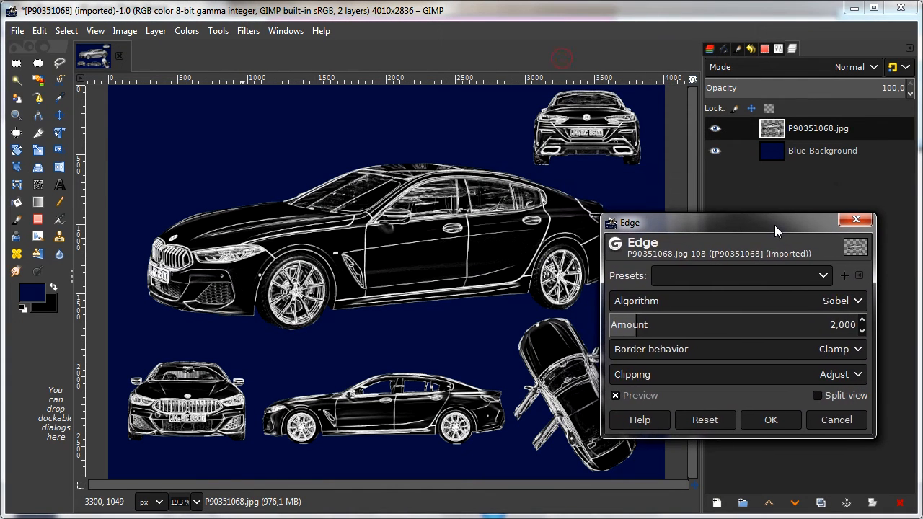
{"action": "left_click", "coordinate": [770, 421]}
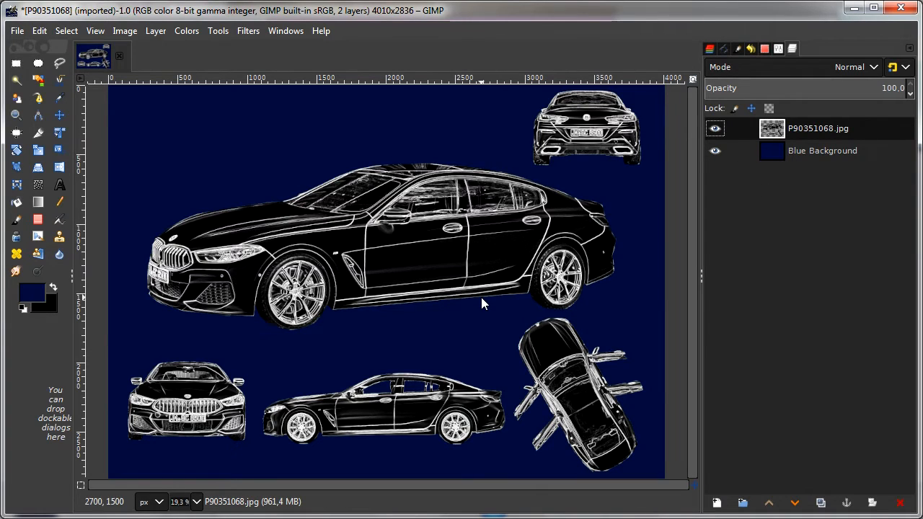
{"action": "left_click", "coordinate": [798, 68]}
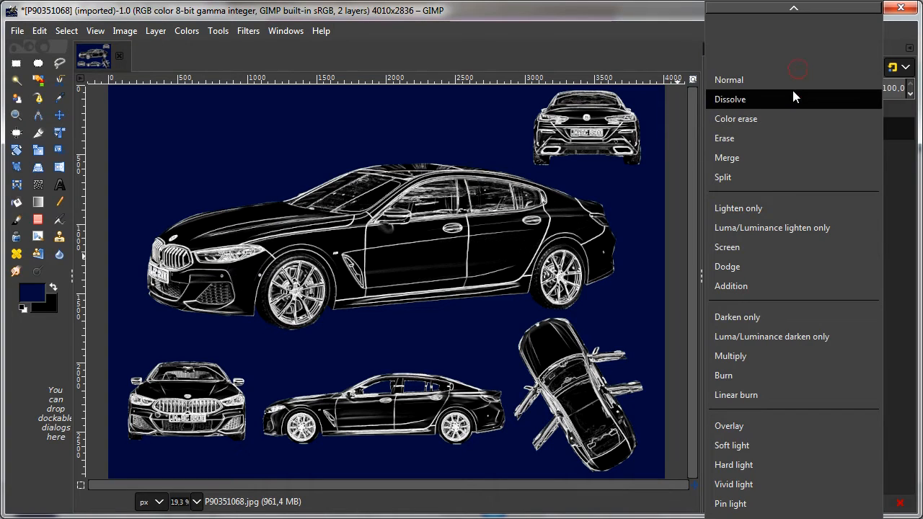
{"action": "left_click", "coordinate": [768, 245]}
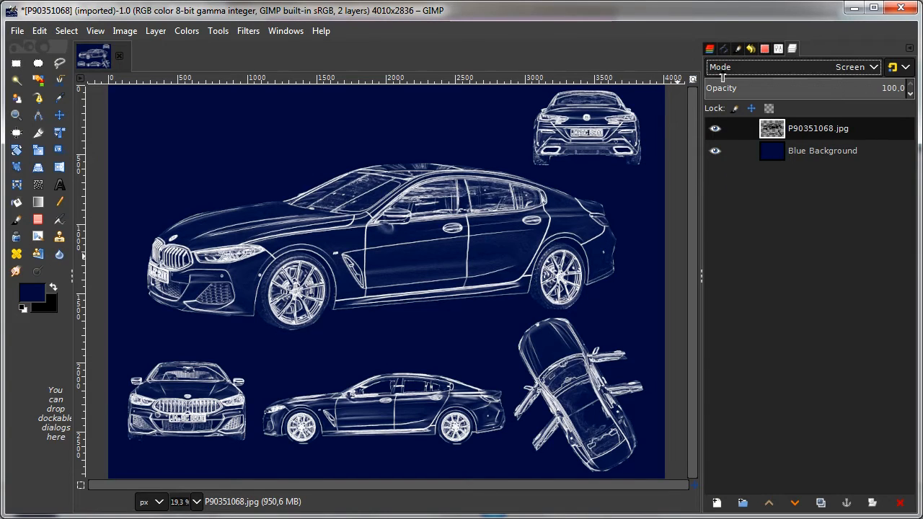
Step: Make a selection from the car layer's alpha and set the colors to white foreground and black background
{"action": "right_click", "coordinate": [771, 134]}
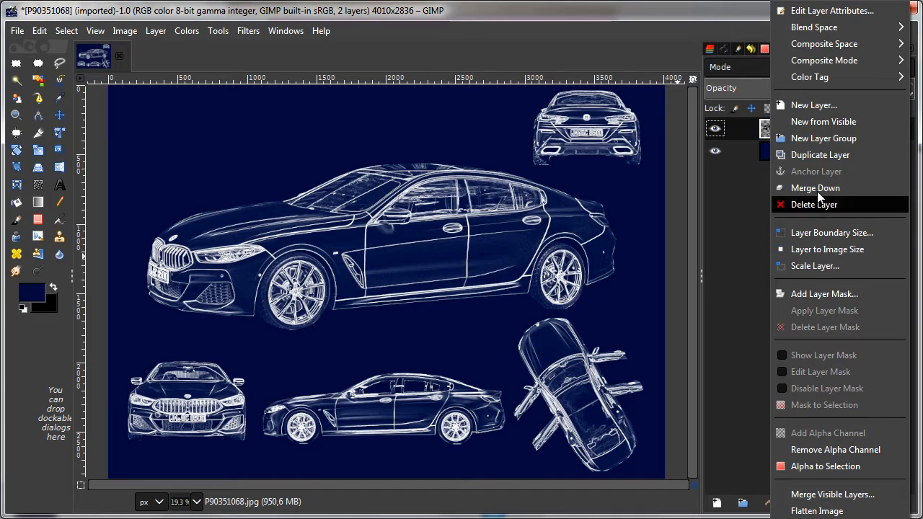
{"action": "left_click", "coordinate": [798, 466]}
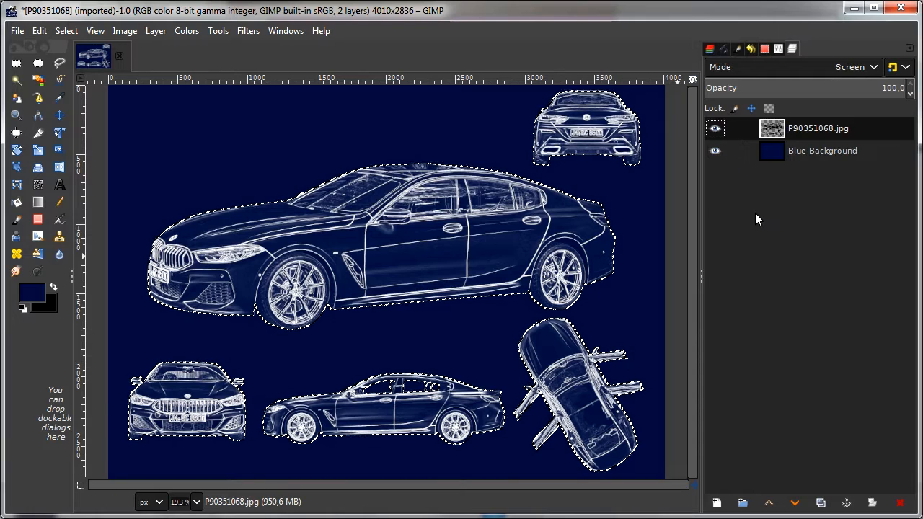
{"action": "left_click", "coordinate": [23, 308]}
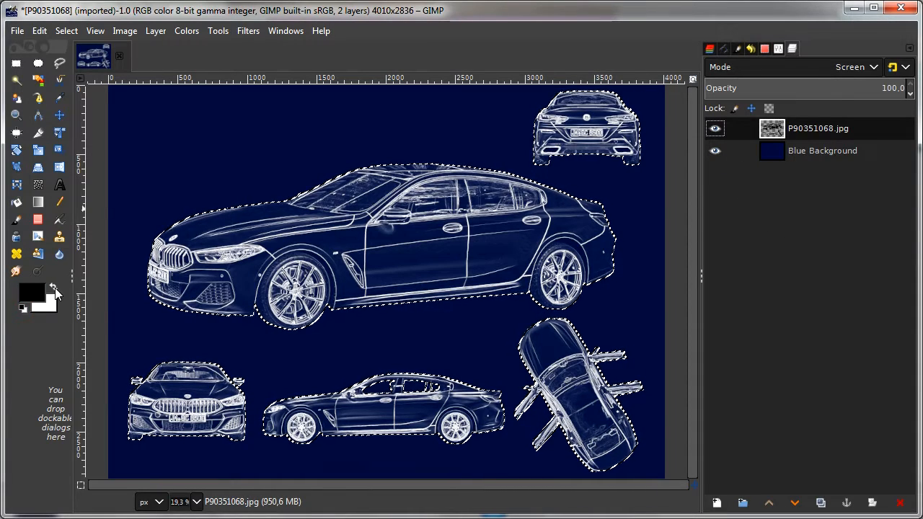
{"action": "left_click", "coordinate": [54, 288]}
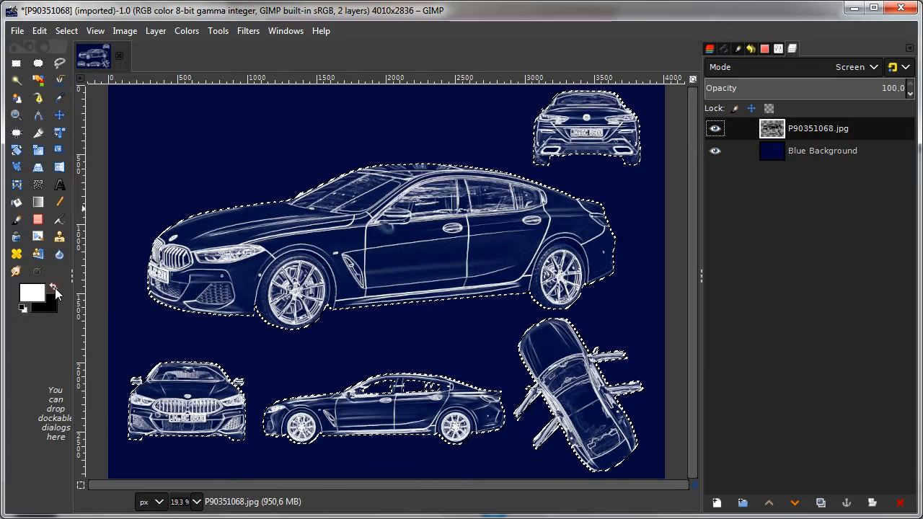
Step: Stroke the car selection with a solid white antialiased line wider than 2 px, and deselect everything
{"action": "left_click", "coordinate": [39, 31]}
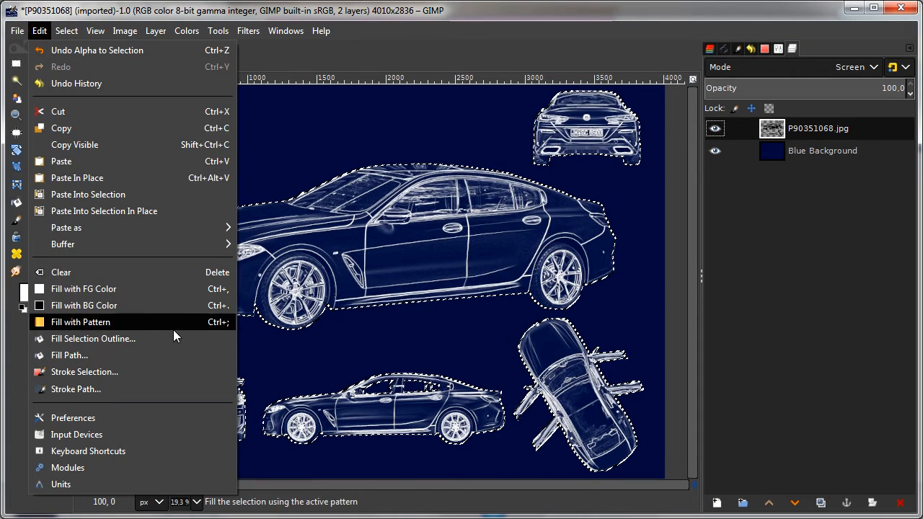
{"action": "left_click", "coordinate": [168, 373]}
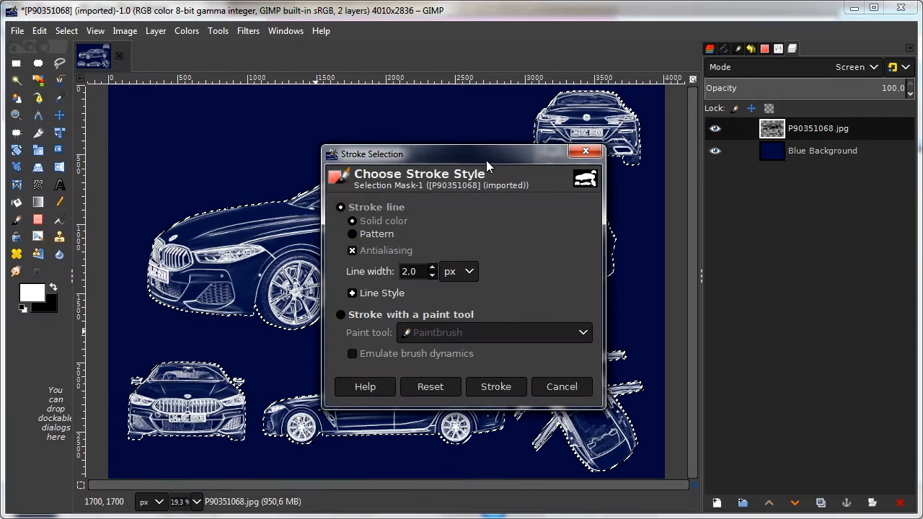
{"action": "left_click_drag", "start_coordinate": [486, 157], "coordinate": [768, 156]}
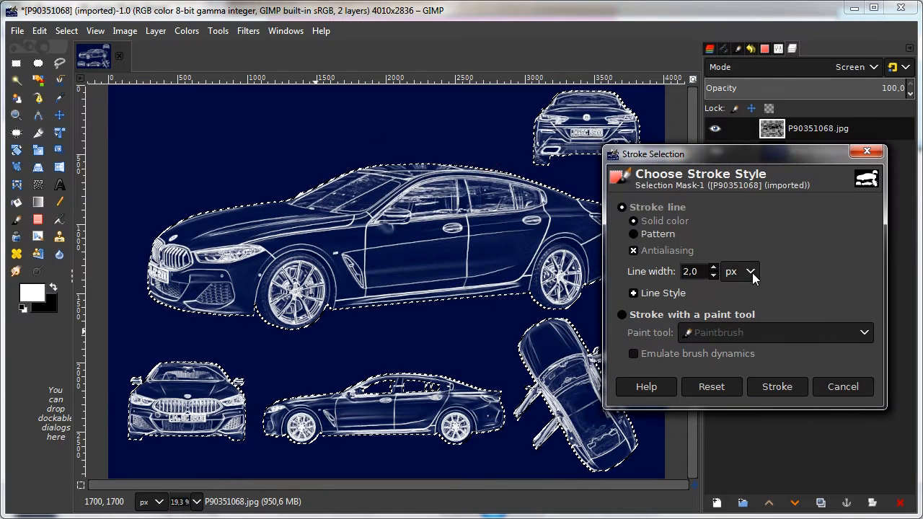
{"action": "left_click", "coordinate": [713, 267]}
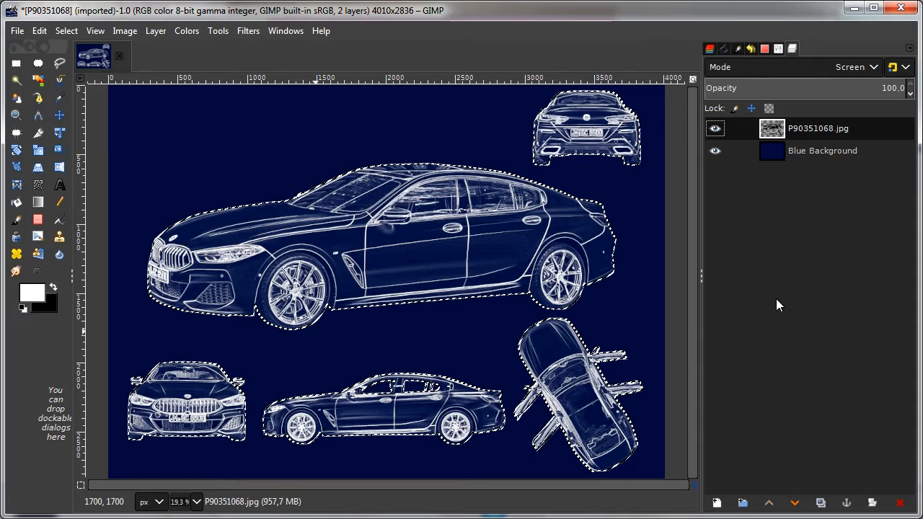
{"action": "left_click", "coordinate": [67, 30]}
{"action": "left_click", "coordinate": [74, 63]}
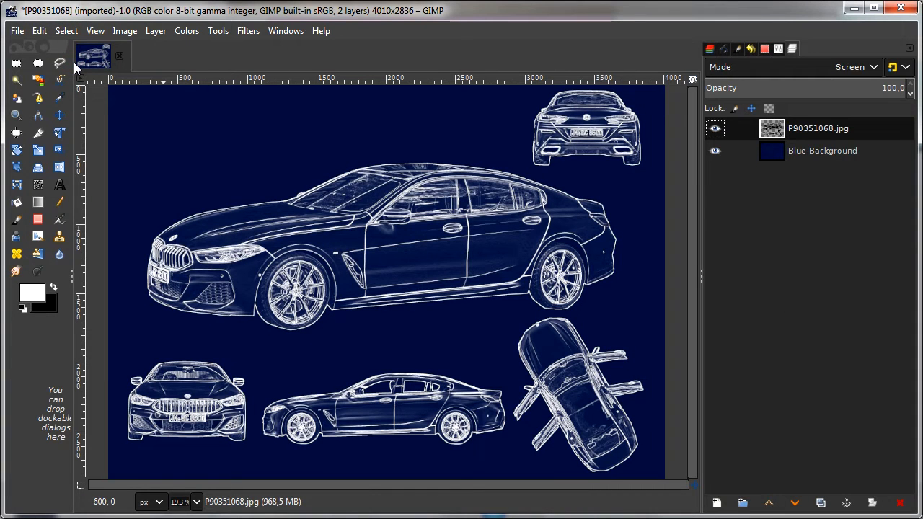
Step: Create a new layer named Small Grid, filled with transparency, directly above the Blue Background layer
{"action": "left_click", "coordinate": [772, 154]}
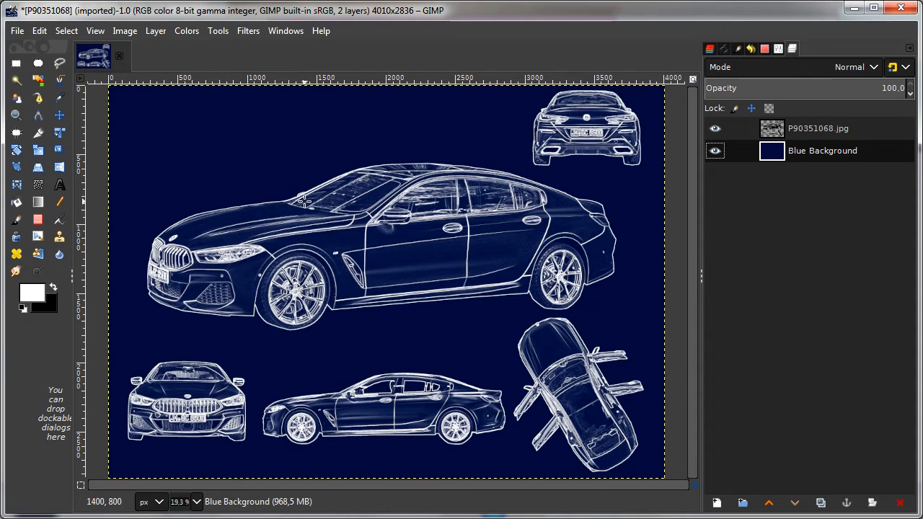
{"action": "left_click", "coordinate": [157, 32]}
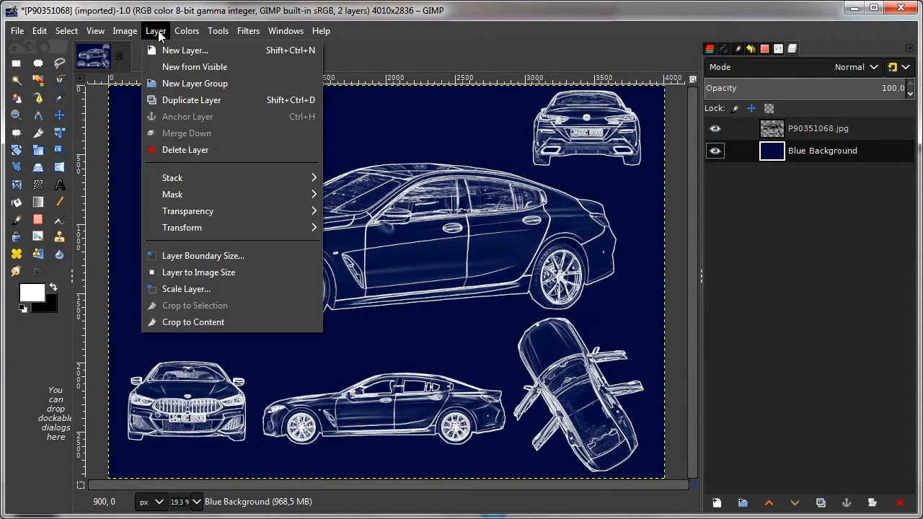
{"action": "left_click", "coordinate": [169, 51]}
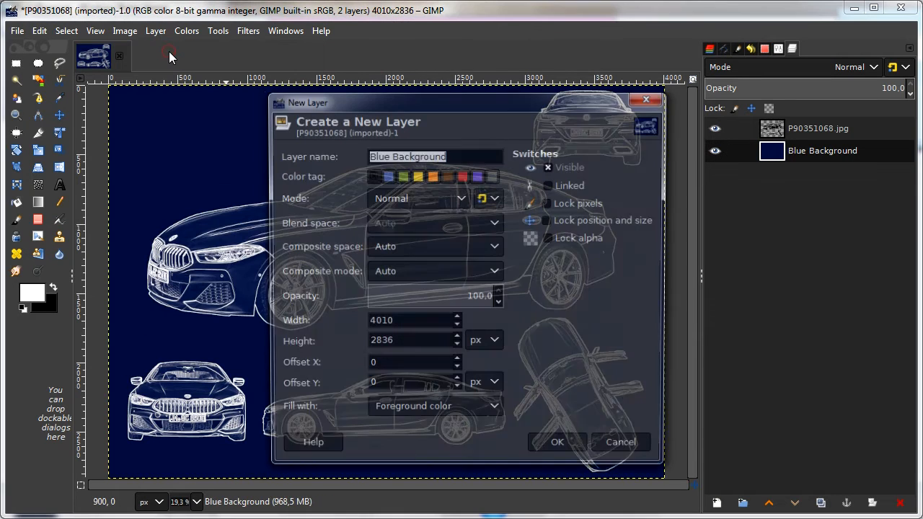
{"action": "type", "text": "S"}
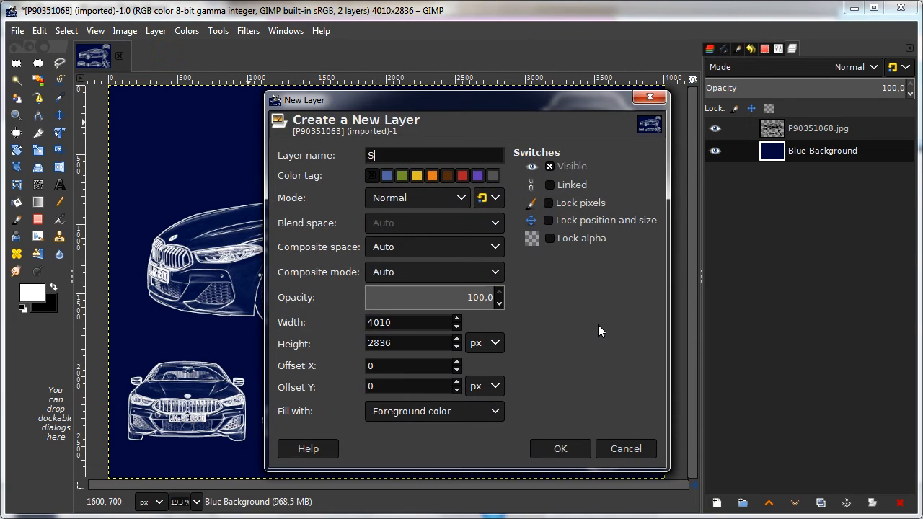
{"action": "type", "text": "mall Grid"}
{"action": "left_click", "coordinate": [460, 414]}
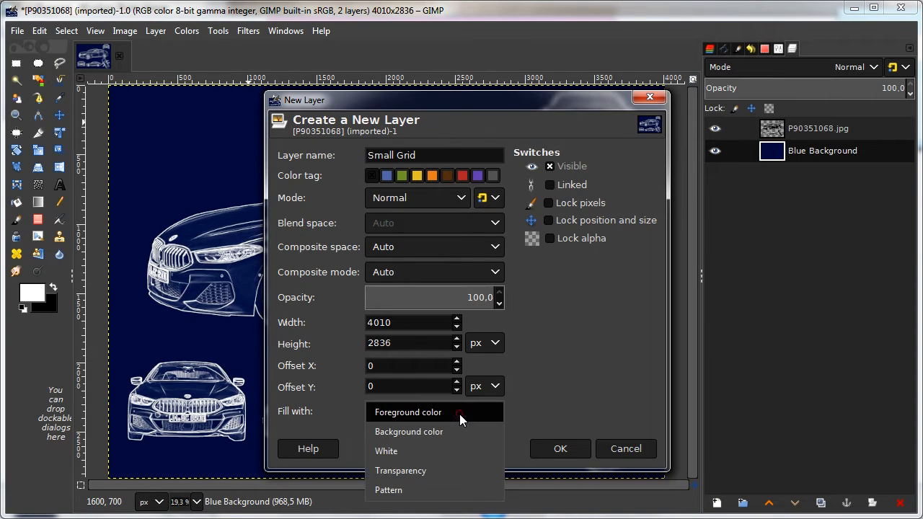
{"action": "left_click", "coordinate": [421, 474]}
{"action": "left_click", "coordinate": [548, 445]}
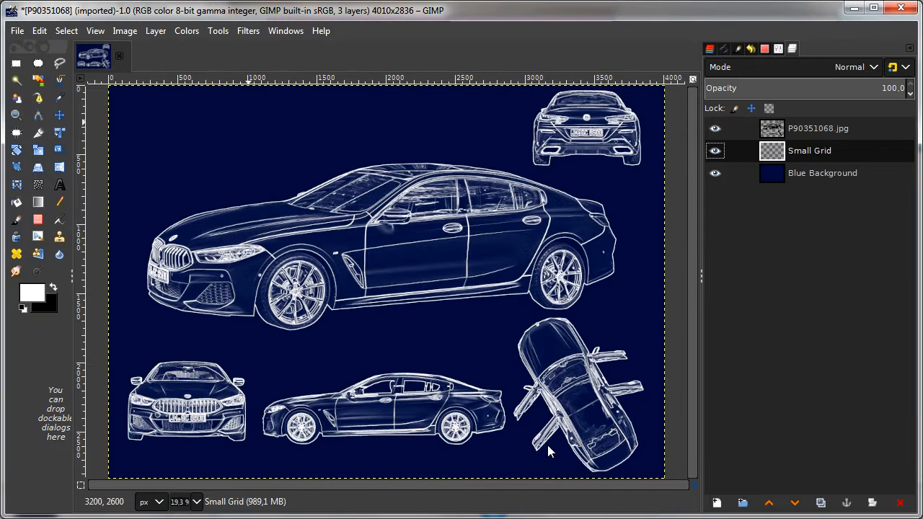
Step: Render a white grid pattern with width and height 100 on the Small Grid layer
{"action": "left_click", "coordinate": [247, 31]}
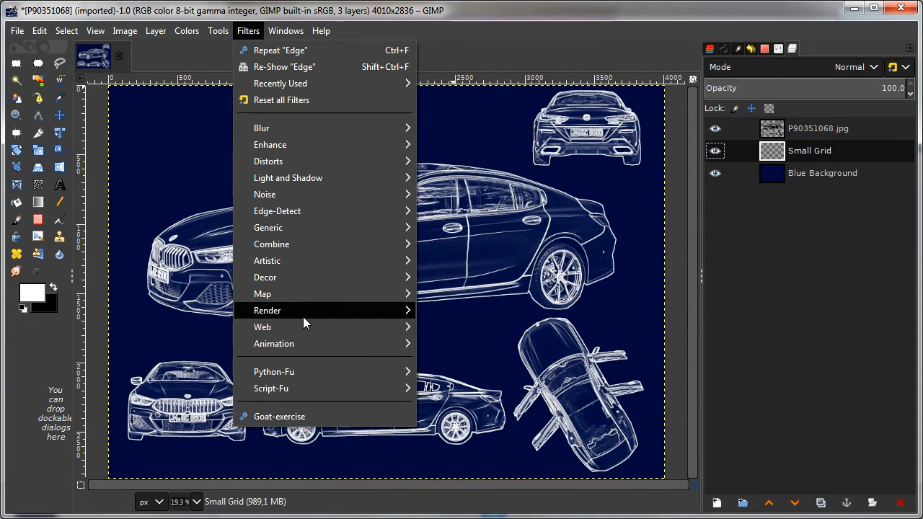
{"action": "mouse_move", "coordinate": [303, 316]}
{"action": "mouse_move", "coordinate": [501, 342]}
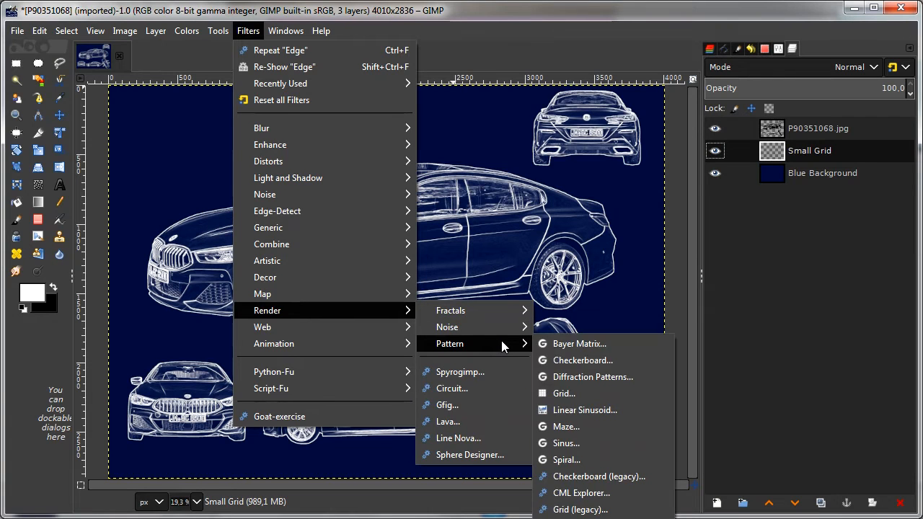
{"action": "left_click", "coordinate": [613, 393]}
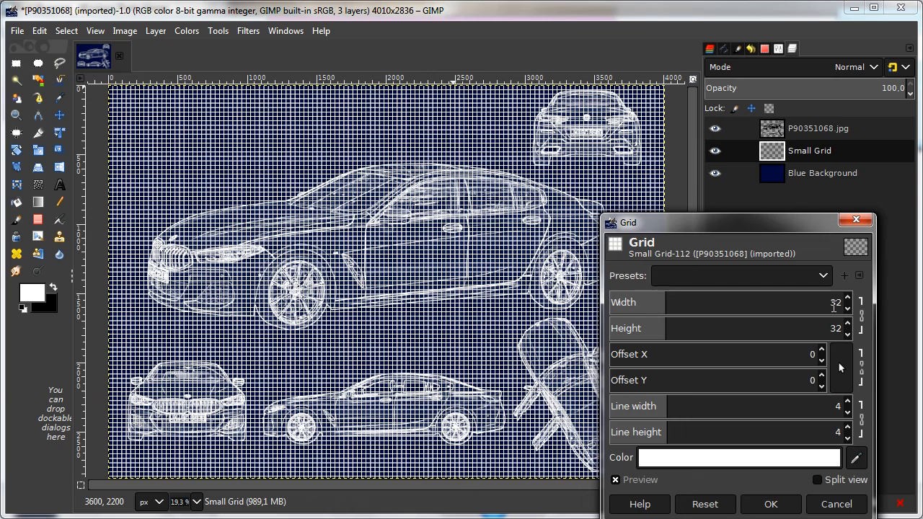
{"action": "double_click", "coordinate": [833, 302]}
{"action": "type", "text": "100"}
{"action": "key", "text": "Tab"}
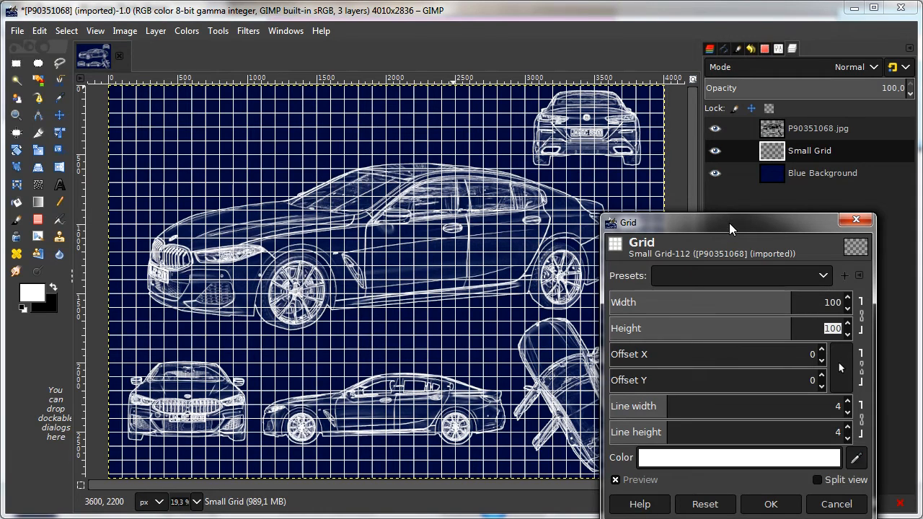
{"action": "left_click_drag", "start_coordinate": [728, 213], "coordinate": [717, 178]}
{"action": "left_click", "coordinate": [758, 472]}
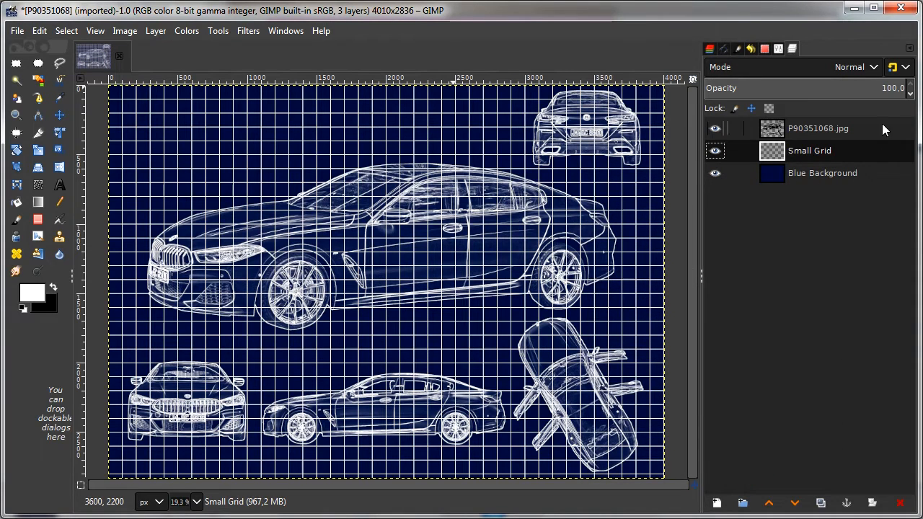
Step: Set the Small Grid layer's opacity to 2
{"action": "left_click_drag", "start_coordinate": [892, 89], "coordinate": [845, 90]}
{"action": "type", "text": "2"}
{"action": "key", "text": "Return"}
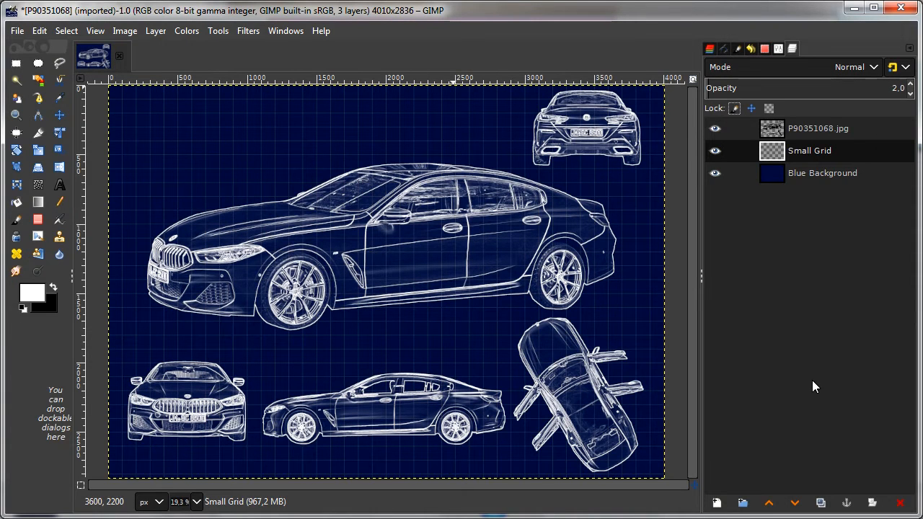
Step: Create a new transparent layer named Large Grid above the Small Grid layer
{"action": "left_click", "coordinate": [158, 31]}
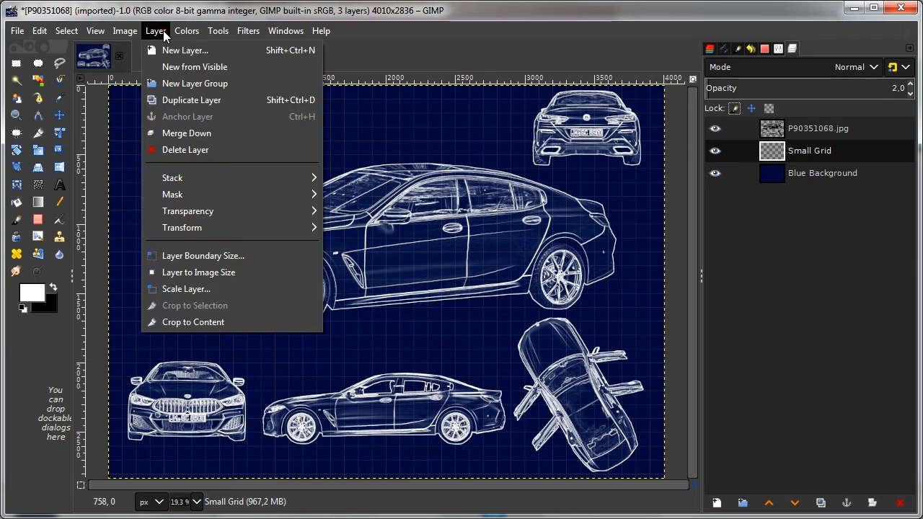
{"action": "left_click", "coordinate": [174, 48]}
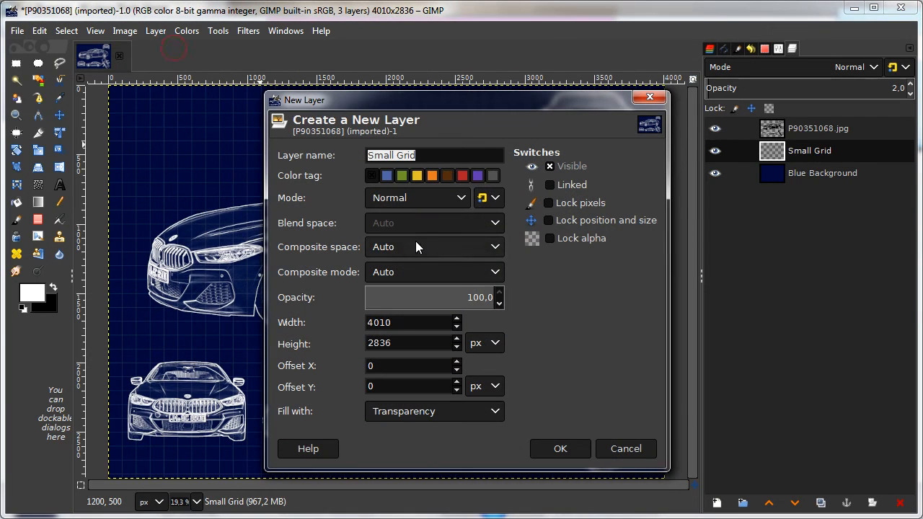
{"action": "type", "text": "La"}
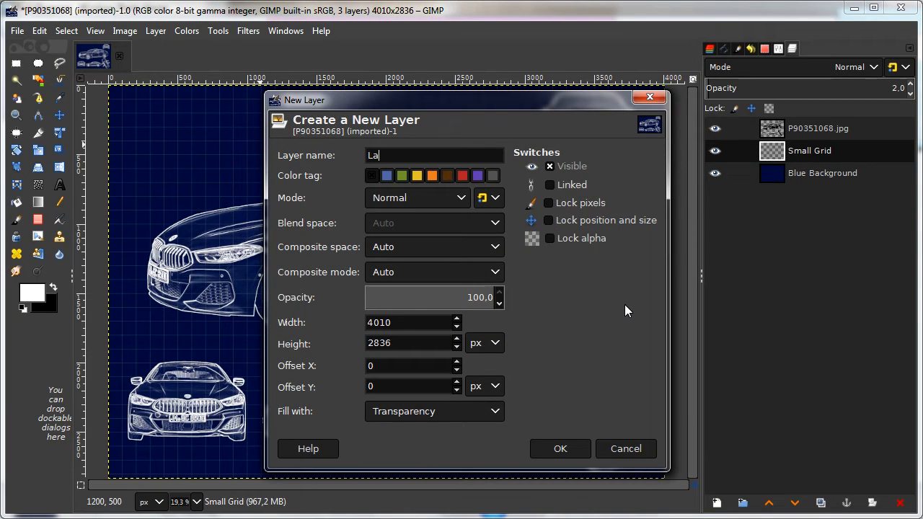
{"action": "type", "text": "rge Grid"}
{"action": "left_click", "coordinate": [567, 451]}
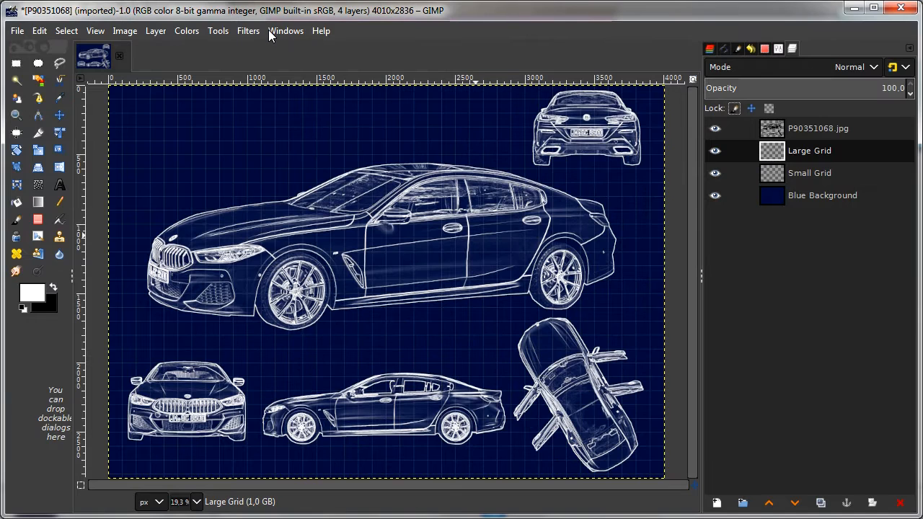
Step: Render a white grid pattern with width and height 500 on the Large Grid layer
{"action": "left_click", "coordinate": [250, 31]}
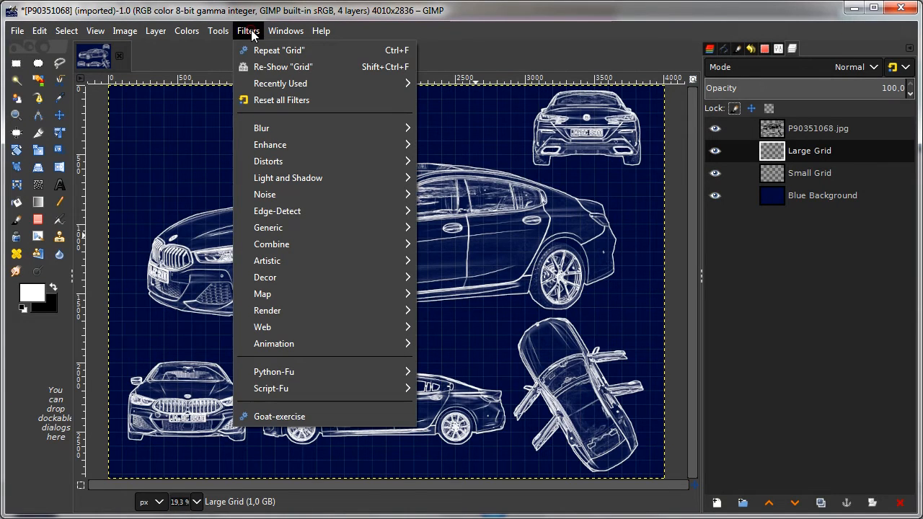
{"action": "mouse_move", "coordinate": [305, 310]}
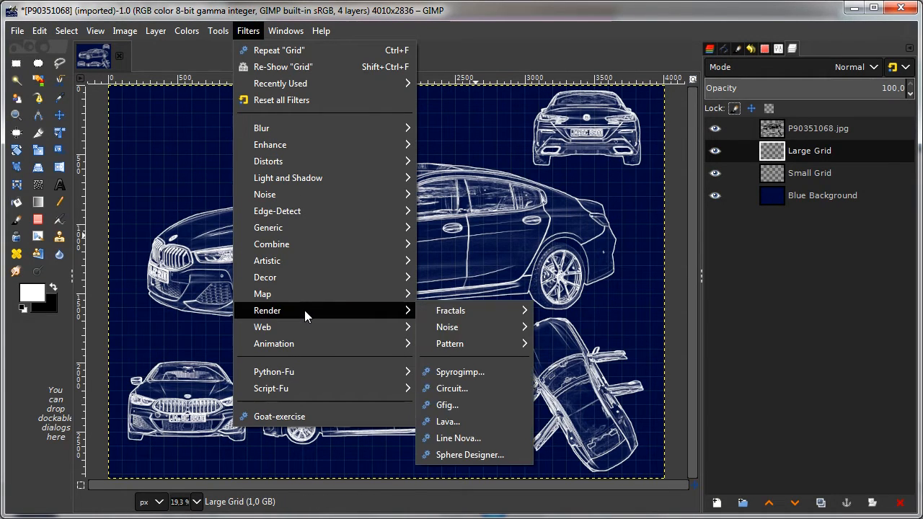
{"action": "mouse_move", "coordinate": [477, 345]}
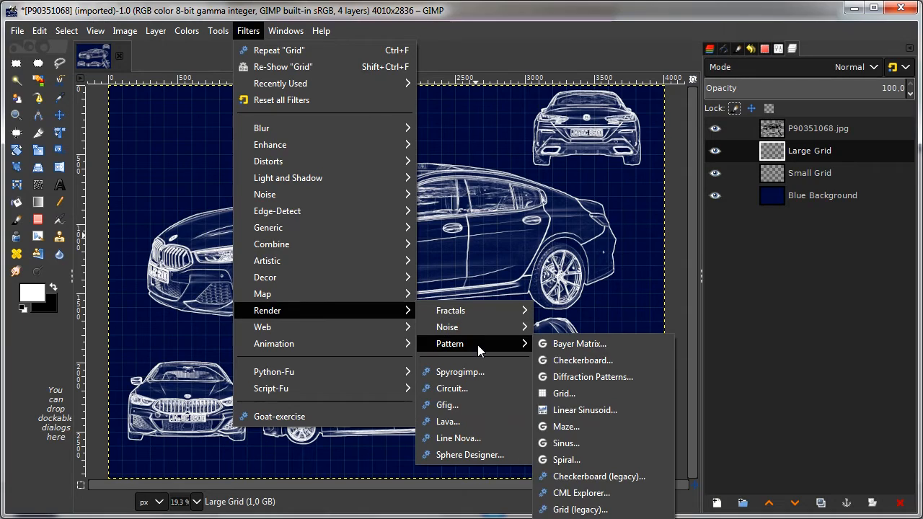
{"action": "left_click", "coordinate": [582, 393]}
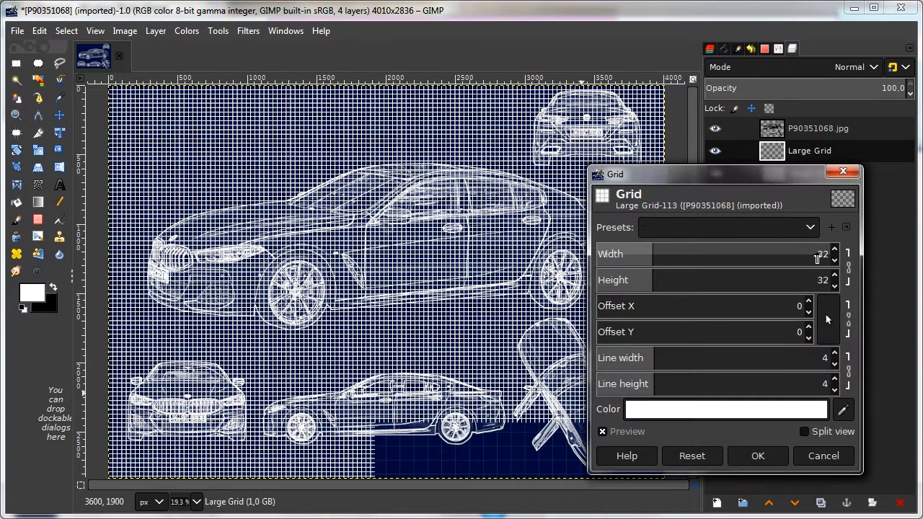
{"action": "left_click_drag", "start_coordinate": [819, 251], "coordinate": [834, 249]}
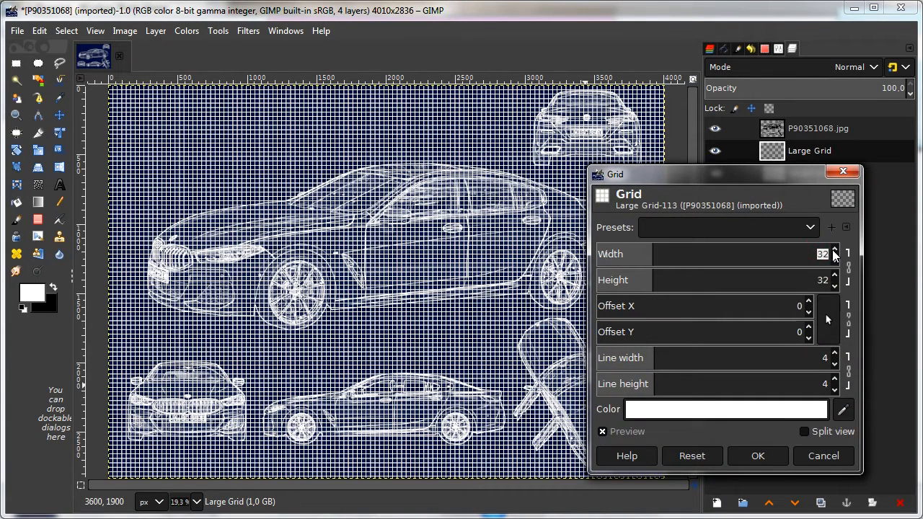
{"action": "type", "text": "500"}
{"action": "key", "text": "Tab"}
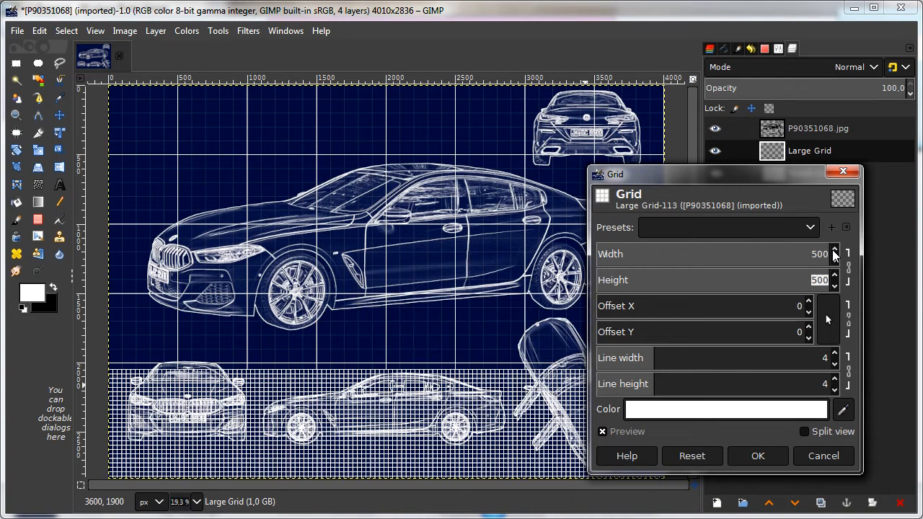
{"action": "left_click", "coordinate": [771, 458]}
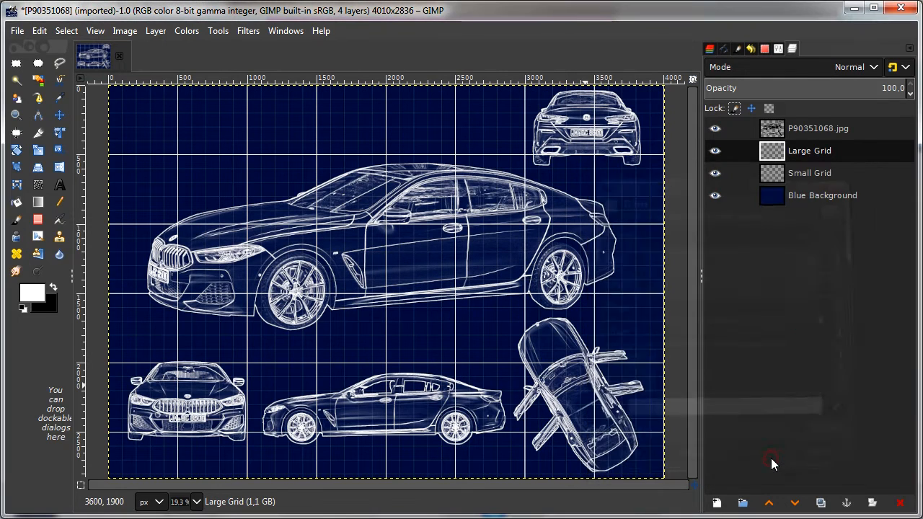
Step: Lower the Large Grid layer's opacity to 9
{"action": "left_click", "coordinate": [884, 88]}
{"action": "left_click_drag", "start_coordinate": [884, 88], "coordinate": [908, 88]}
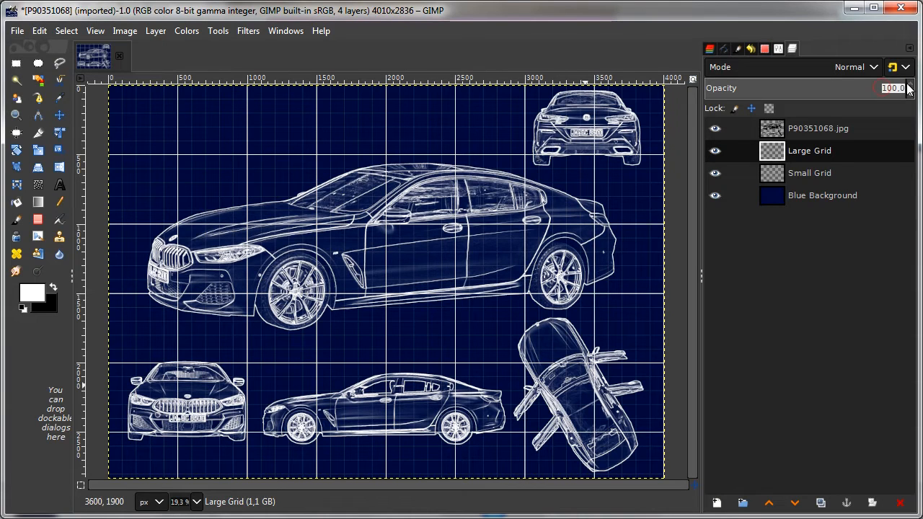
{"action": "type", "text": "6"}
{"action": "key", "text": "Return"}
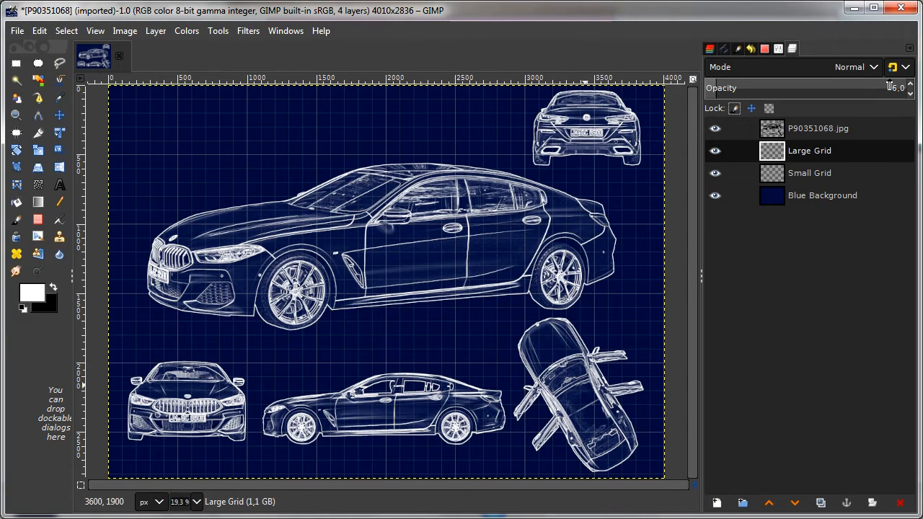
{"action": "left_click", "coordinate": [911, 85]}
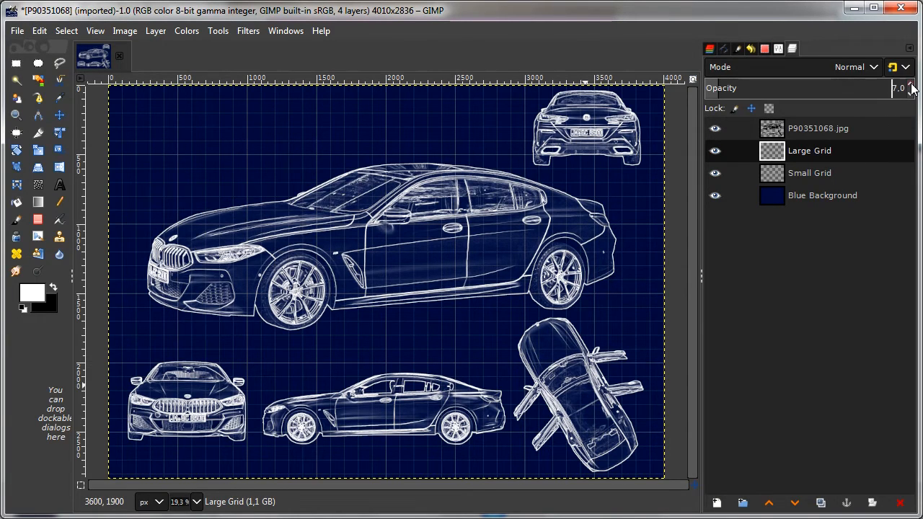
{"action": "left_click", "coordinate": [911, 85]}
{"action": "left_click", "coordinate": [911, 85]}
{"action": "left_click", "coordinate": [911, 84]}
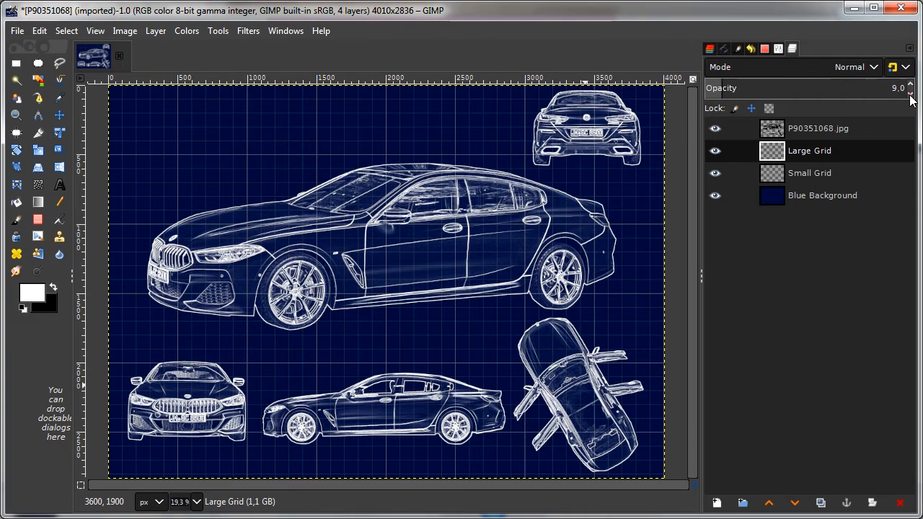
Step: Make the P90351068.jpg layer active and start a text box in the empty area above the large car's hood
{"action": "left_click", "coordinate": [804, 173]}
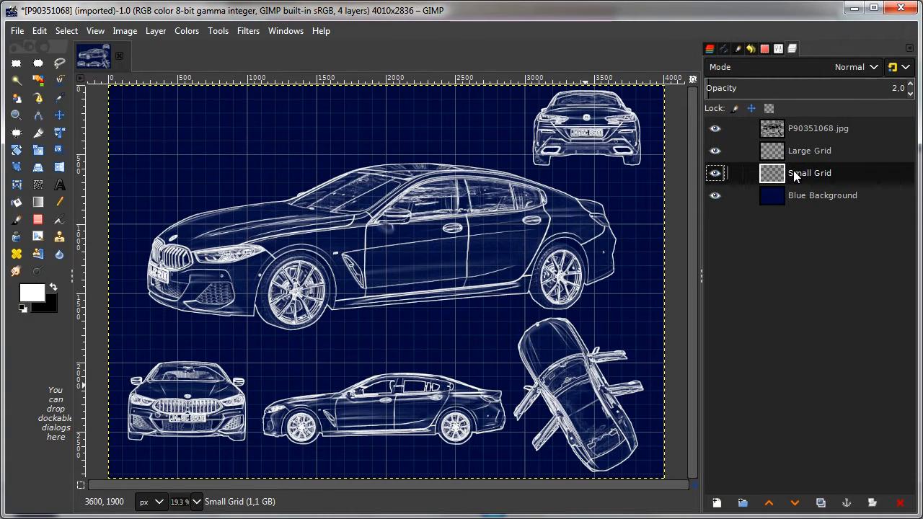
{"action": "left_click", "coordinate": [802, 129]}
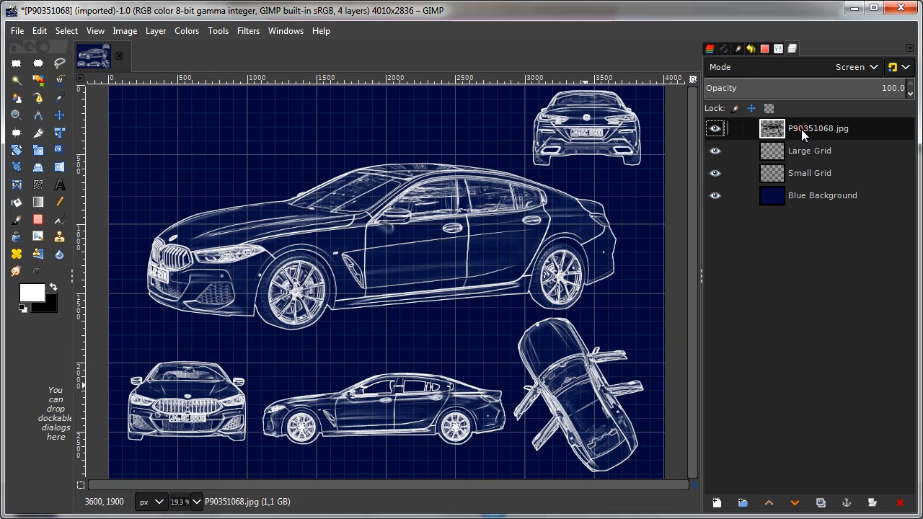
{"action": "left_click", "coordinate": [59, 186]}
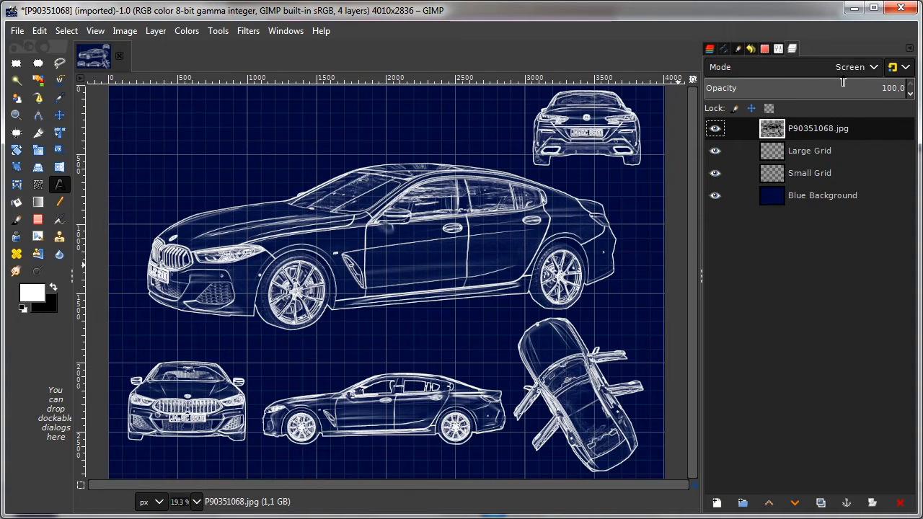
{"action": "left_click", "coordinate": [160, 114]}
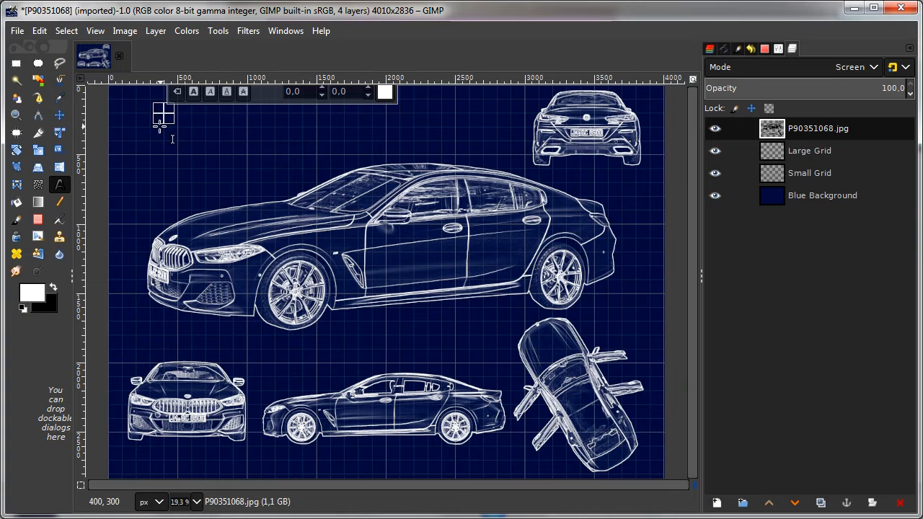
{"action": "key", "text": "Escape"}
{"action": "left_click", "coordinate": [166, 170]}
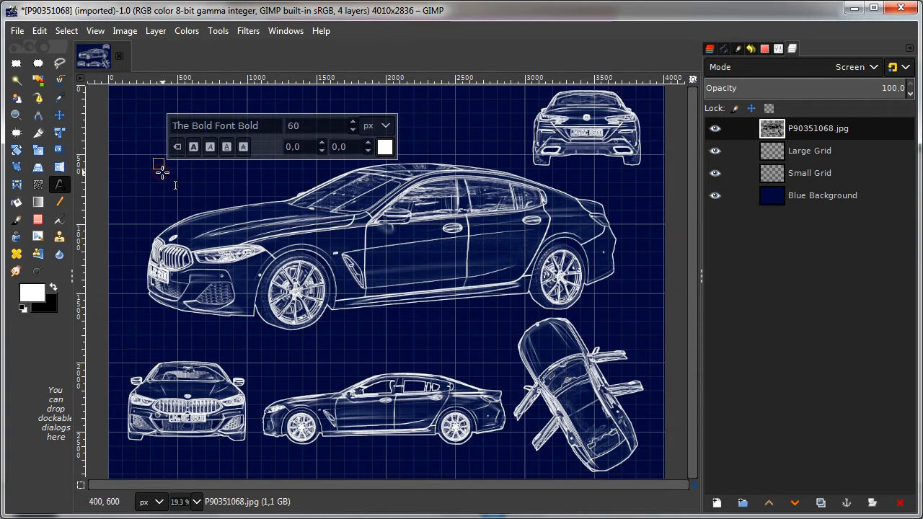
Step: Set the font of the new text box to Arial Bold
{"action": "left_click", "coordinate": [264, 125]}
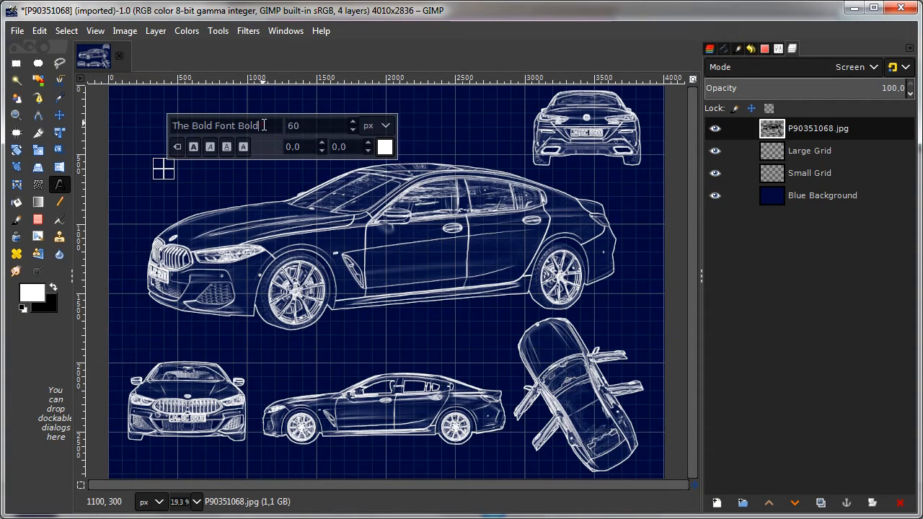
{"action": "key", "text": "BackSpace"}
{"action": "key", "text": "BackSpace"}
{"action": "key", "text": "BackSpace"}
{"action": "key", "text": "BackSpace"}
{"action": "key", "text": "BackSpace"}
{"action": "key", "text": "BackSpace"}
{"action": "key", "text": "BackSpace"}
{"action": "key", "text": "BackSpace"}
{"action": "key", "text": "BackSpace"}
{"action": "key", "text": "BackSpace"}
{"action": "key", "text": "BackSpace"}
{"action": "key", "text": "BackSpace"}
{"action": "key", "text": "BackSpace"}
{"action": "key", "text": "BackSpace"}
{"action": "key", "text": "BackSpace"}
{"action": "key", "text": "BackSpace"}
{"action": "key", "text": "BackSpace"}
{"action": "key", "text": "BackSpace"}
{"action": "type", "text": "a"}
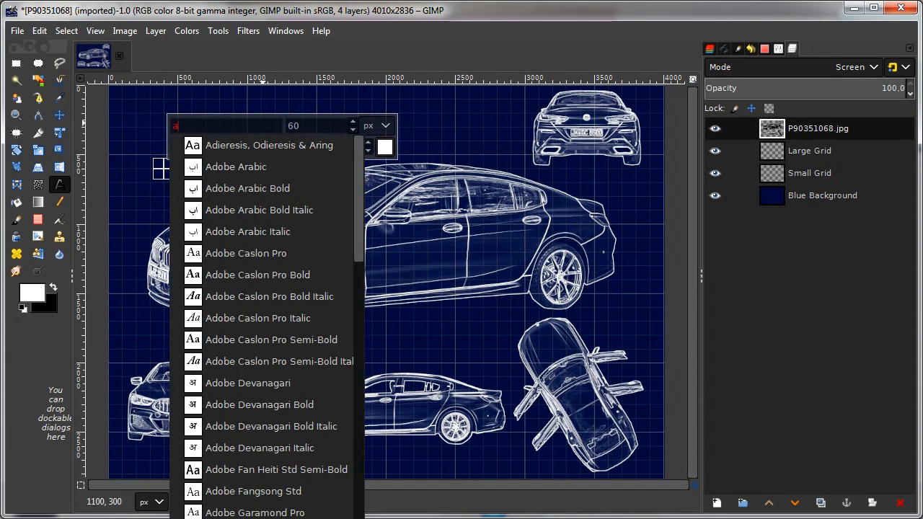
{"action": "type", "text": "r"}
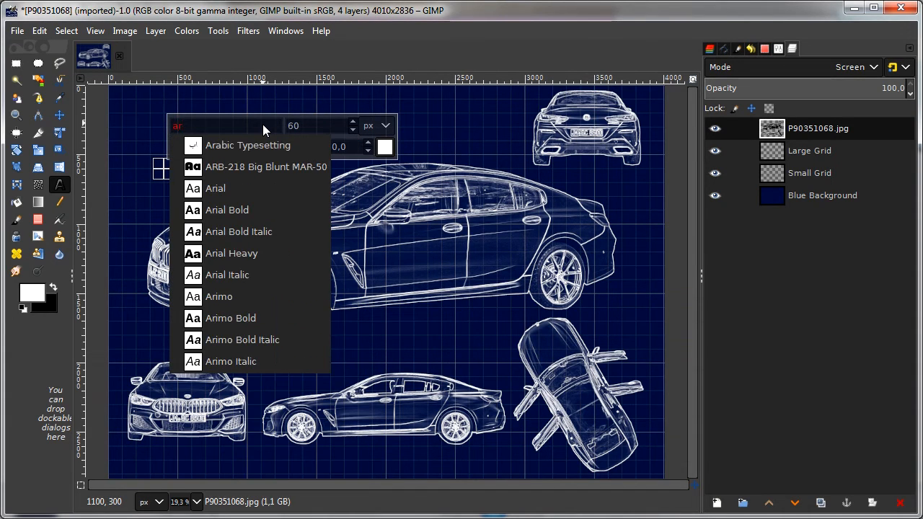
{"action": "left_click", "coordinate": [237, 208]}
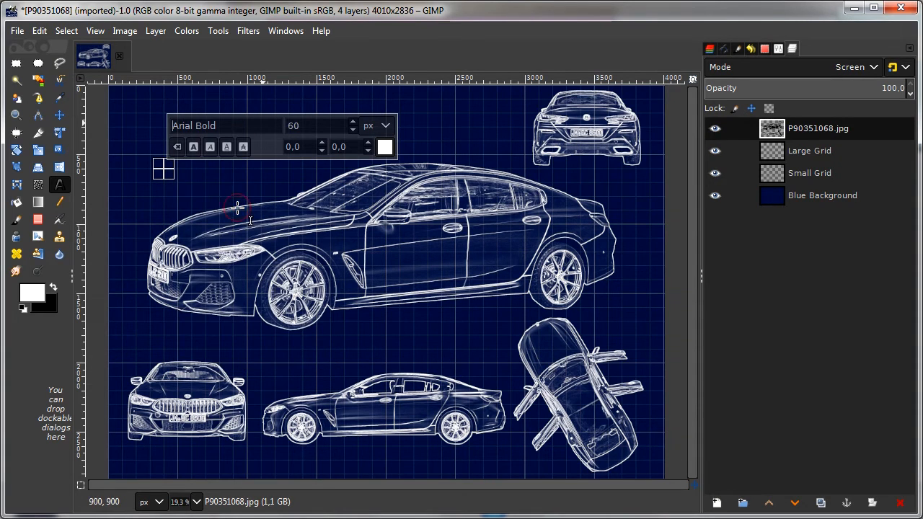
Step: Place a text box above the large car's hood and enter the title "8 Series Gran Coupe"
{"action": "left_click", "coordinate": [164, 171]}
{"action": "left_click", "coordinate": [170, 181]}
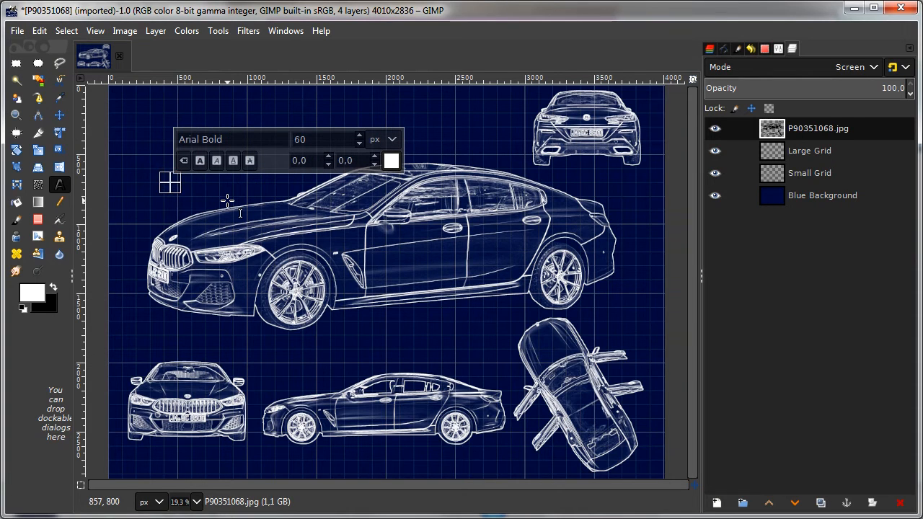
{"action": "type", "text": "8"}
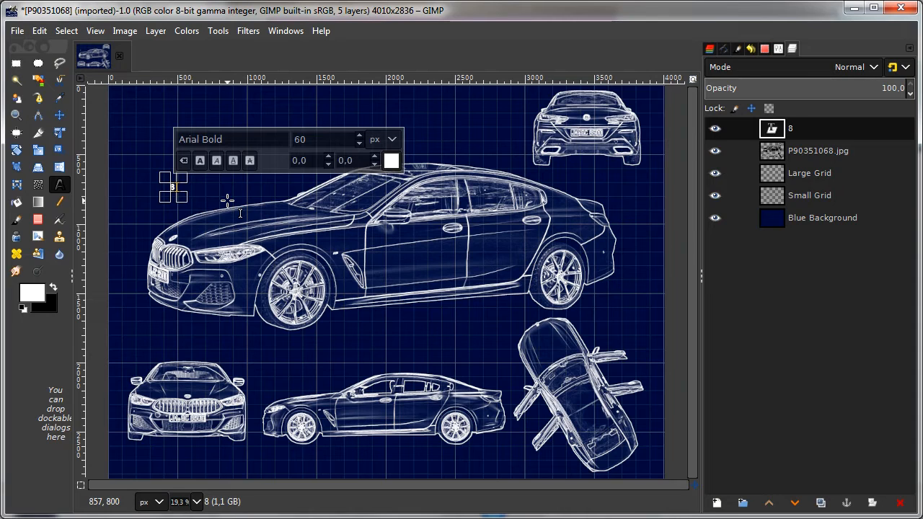
{"action": "type", "text": " Serie"}
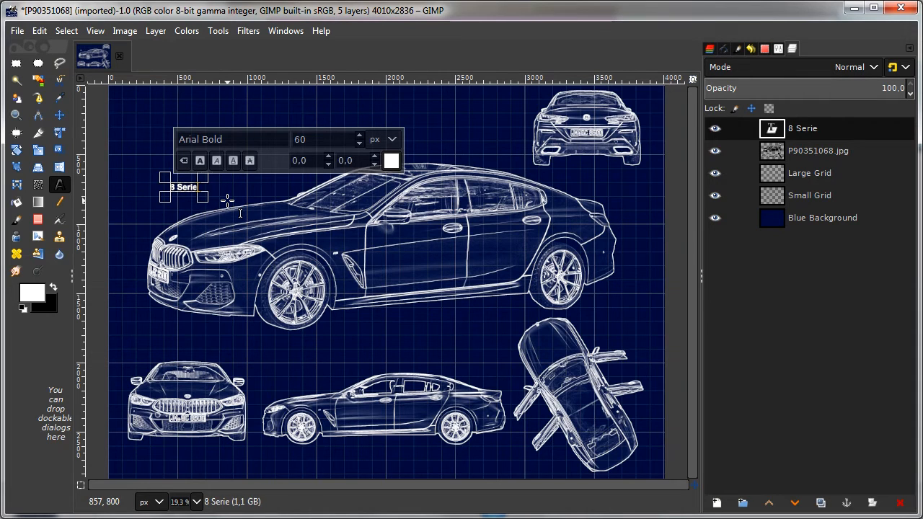
{"action": "type", "text": "s Gran Coupe"}
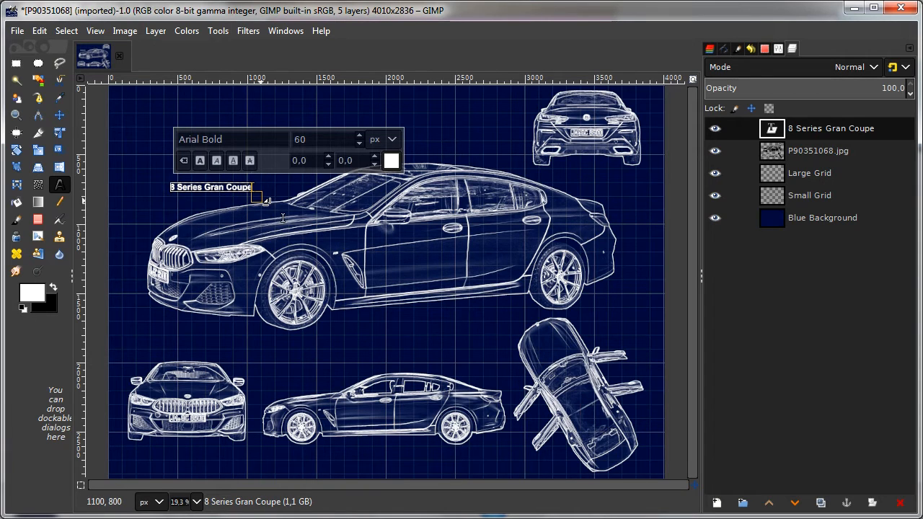
Step: Enlarge the whole "8 Series Gran Coupe" title to a font size of 198 px
{"action": "key", "text": "ctrl+a"}
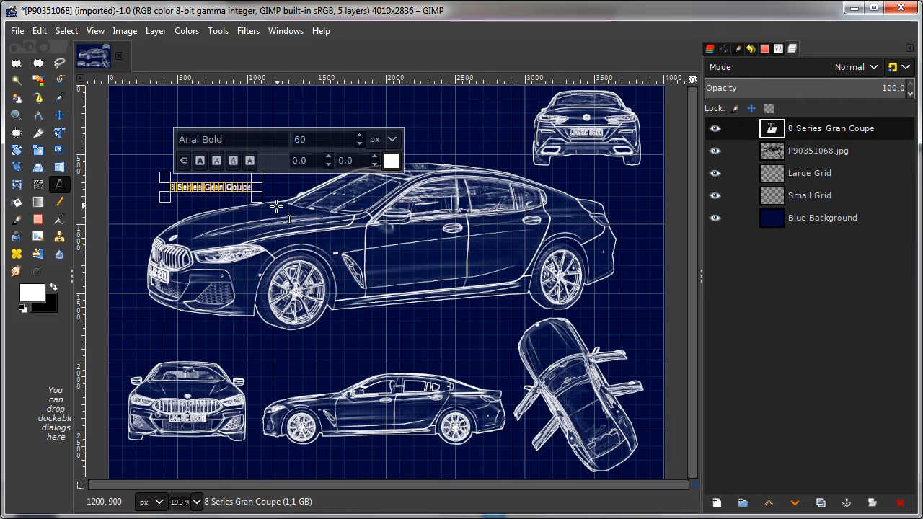
{"action": "left_click", "coordinate": [360, 135]}
{"action": "left_click", "coordinate": [359, 135]}
{"action": "left_click", "coordinate": [359, 135]}
{"action": "left_click", "coordinate": [359, 135]}
{"action": "left_click_drag", "start_coordinate": [360, 135], "coordinate": [359, 135]}
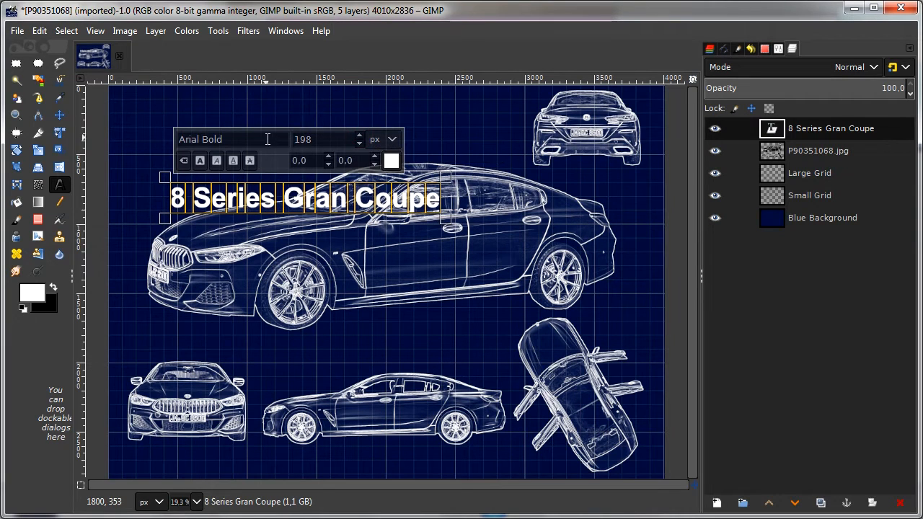
Step: Change the font of the selected title text to Arial Bold Italic
{"action": "left_click", "coordinate": [259, 137]}
{"action": "triple_click", "coordinate": [259, 137]}
{"action": "type", "text": "a"}
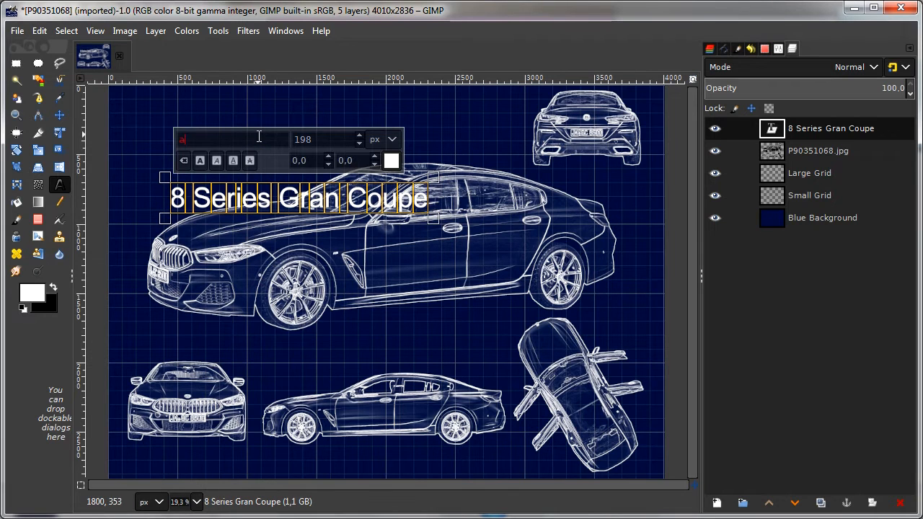
{"action": "type", "text": "r"}
{"action": "key", "text": "Down"}
{"action": "key", "text": "Down"}
{"action": "key", "text": "Down"}
{"action": "key", "text": "Down"}
{"action": "key", "text": "Down"}
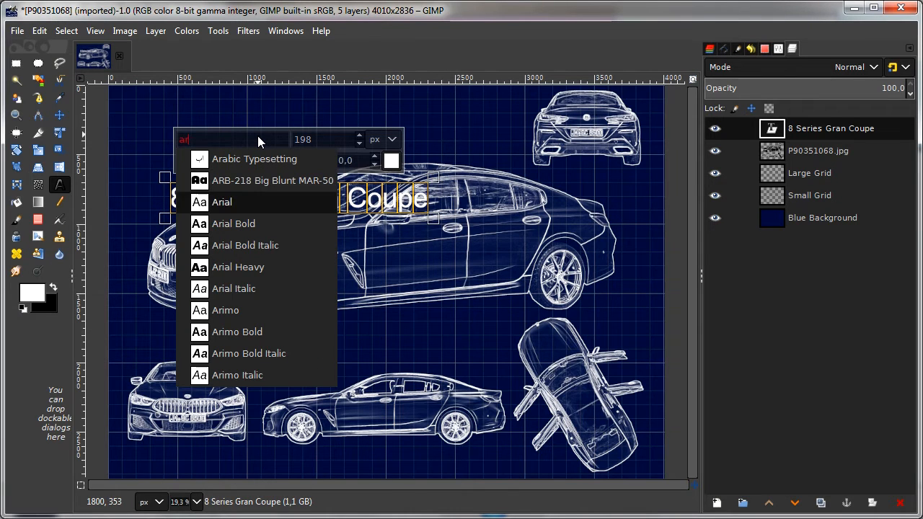
{"action": "key", "text": "Up"}
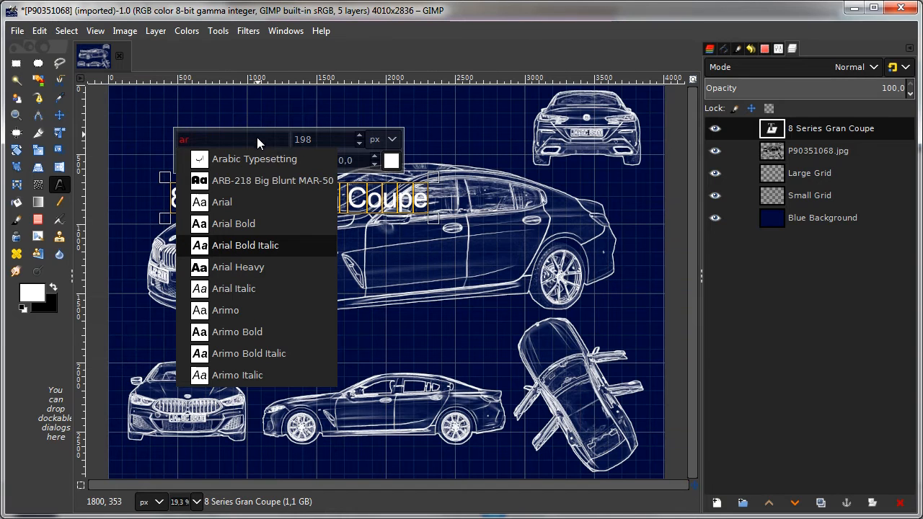
{"action": "left_click", "coordinate": [278, 245]}
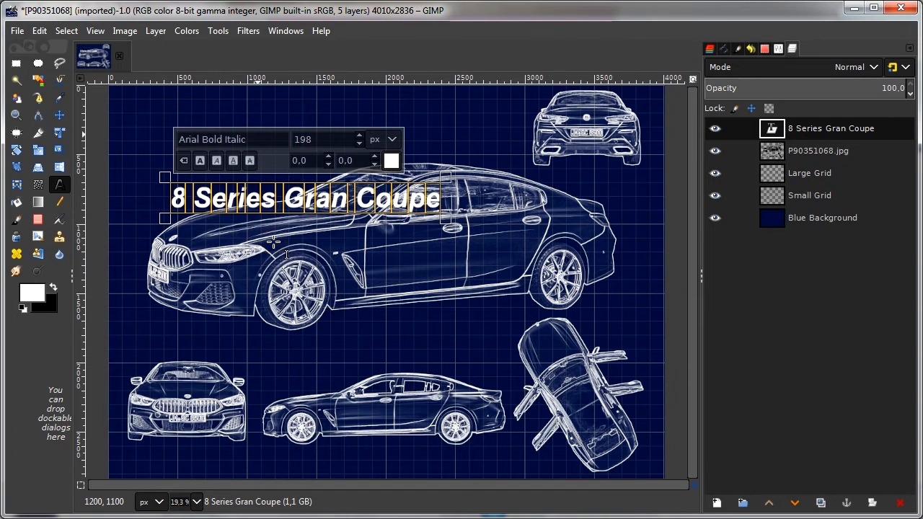
Step: Finish editing the text and move the title up into the empty area above the large car, beside the rear view
{"action": "left_click", "coordinate": [824, 154]}
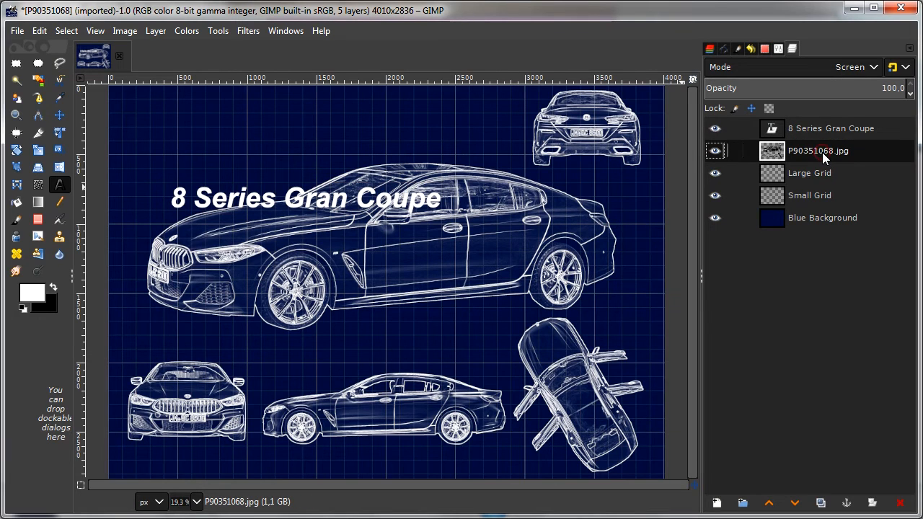
{"action": "left_click", "coordinate": [59, 115]}
{"action": "left_click_drag", "start_coordinate": [221, 199], "coordinate": [200, 114]}
{"action": "left_click", "coordinate": [258, 140]}
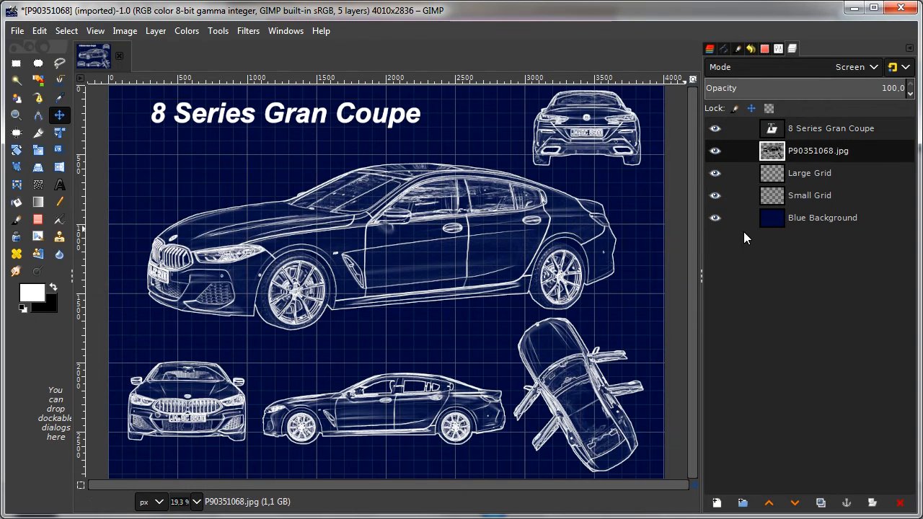
Step: Make the Blue Background layer active
{"action": "left_click", "coordinate": [815, 220]}
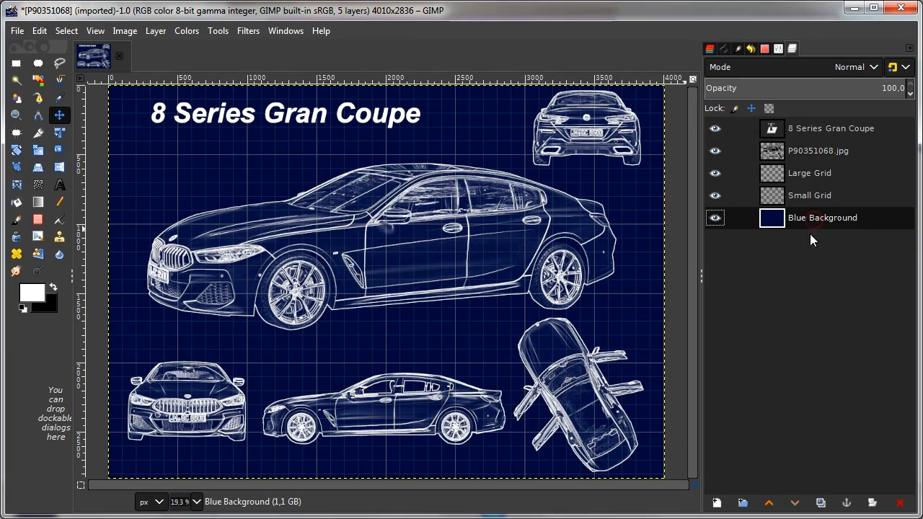